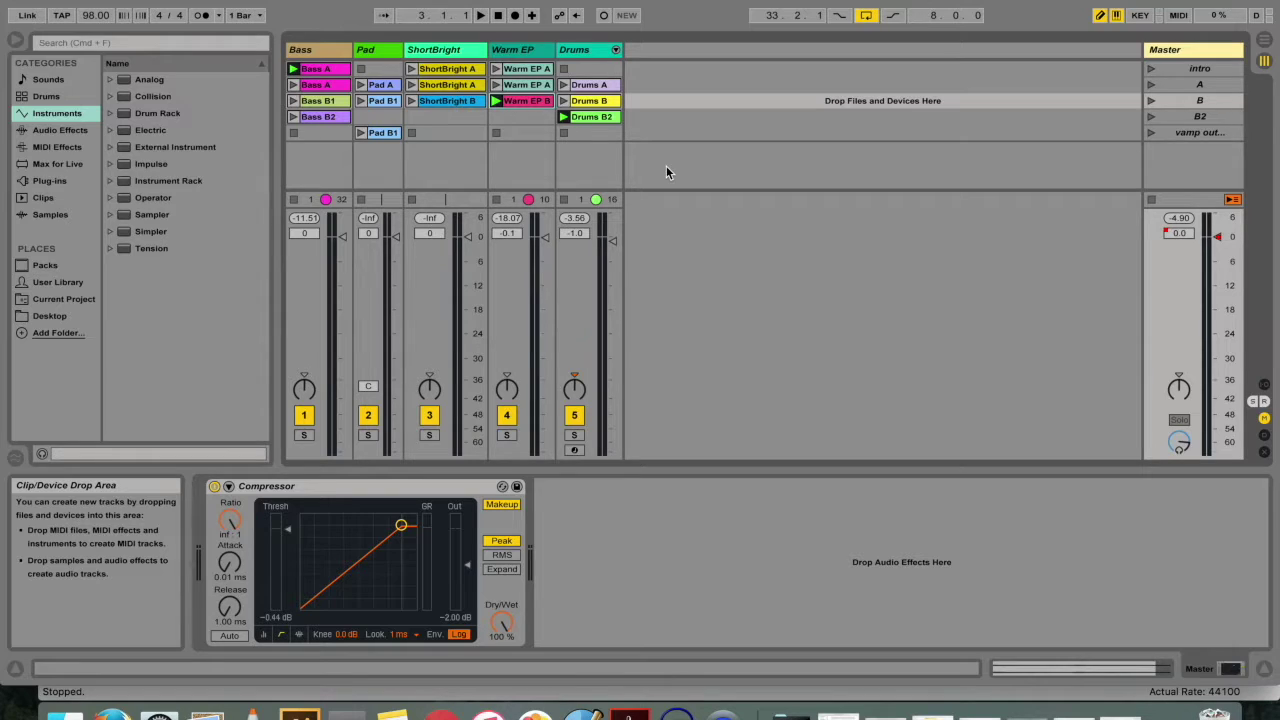
Switch to Arrangement View to show the Warm EP fade and the Master volume automation.
{"action": "key", "text": "Tab"}
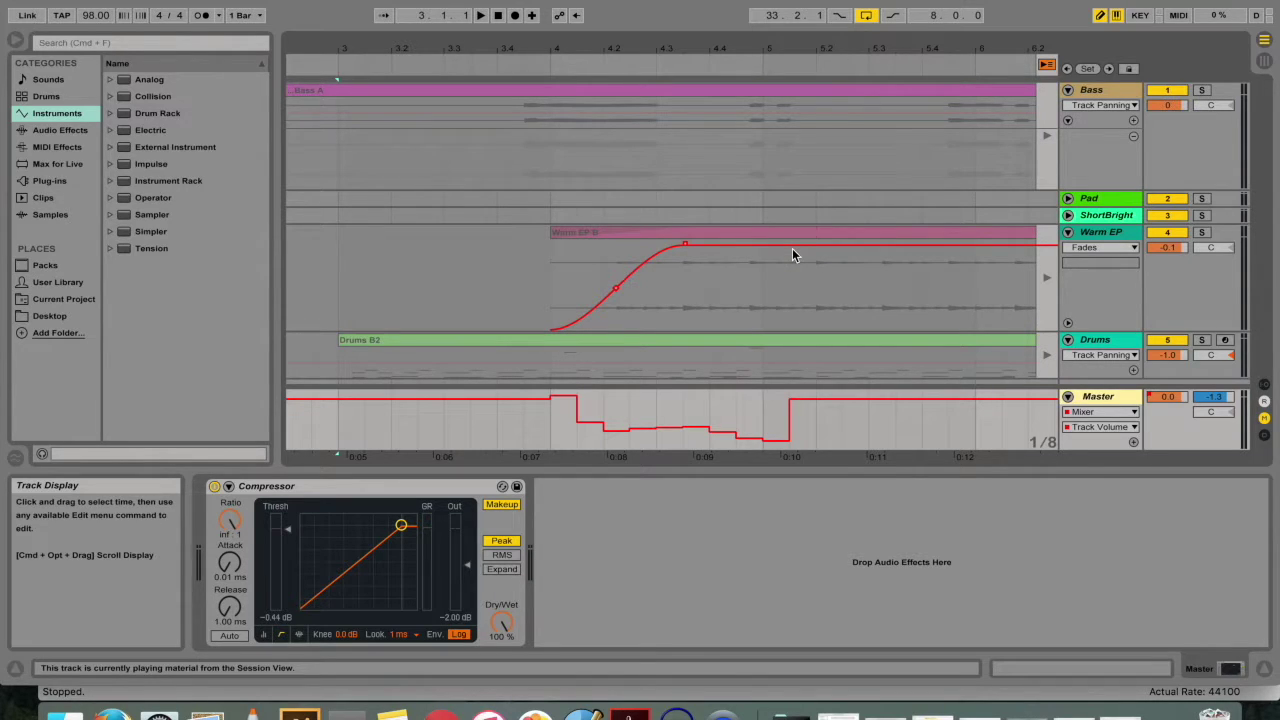
Reshape the Warm EP fade-in curve and paint descending Master volume steps from 0:07 to 0:10.
{"action": "left_click", "coordinate": [685, 243]}
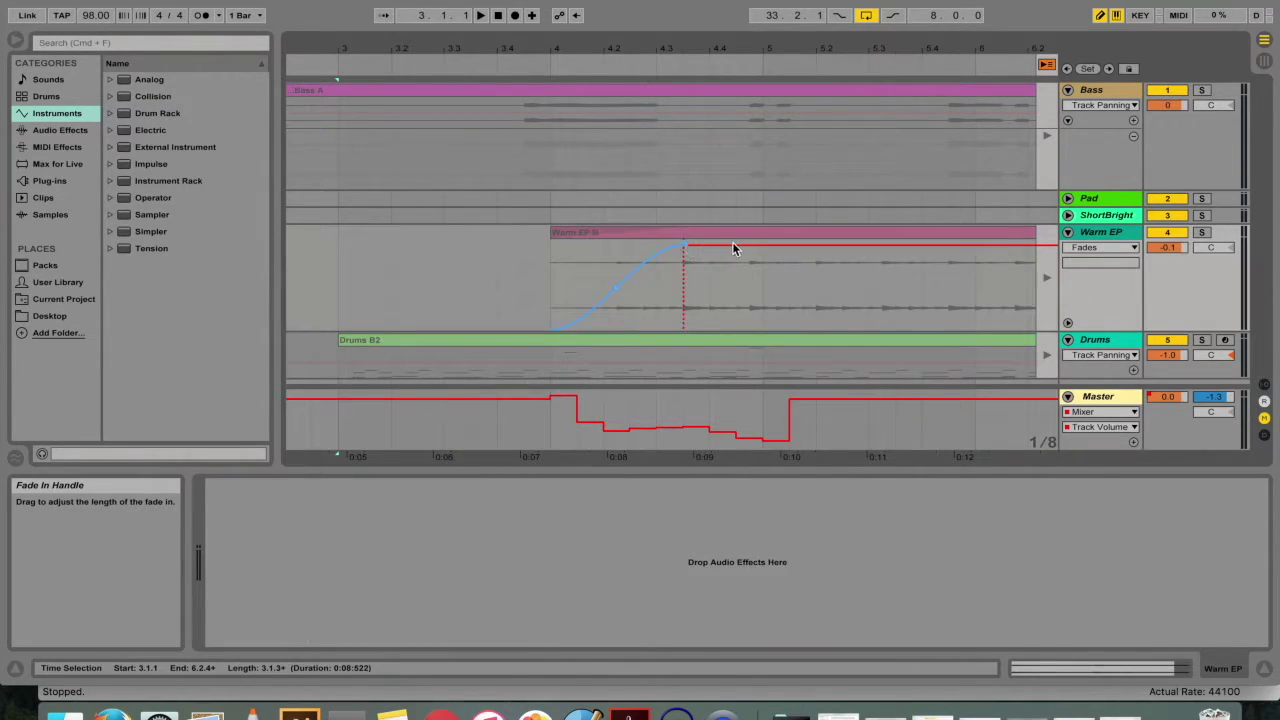
{"action": "left_click_drag", "start_coordinate": [617, 288], "coordinate": [628, 302]}
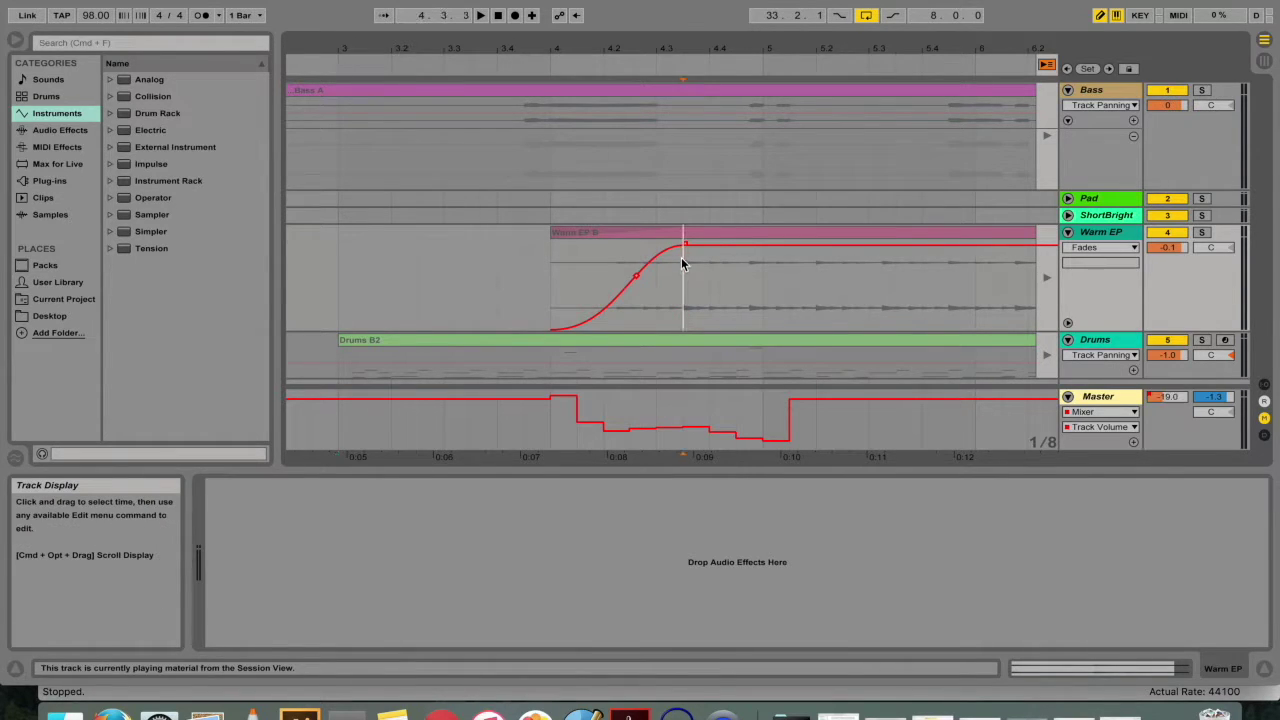
{"action": "key", "text": "Right"}
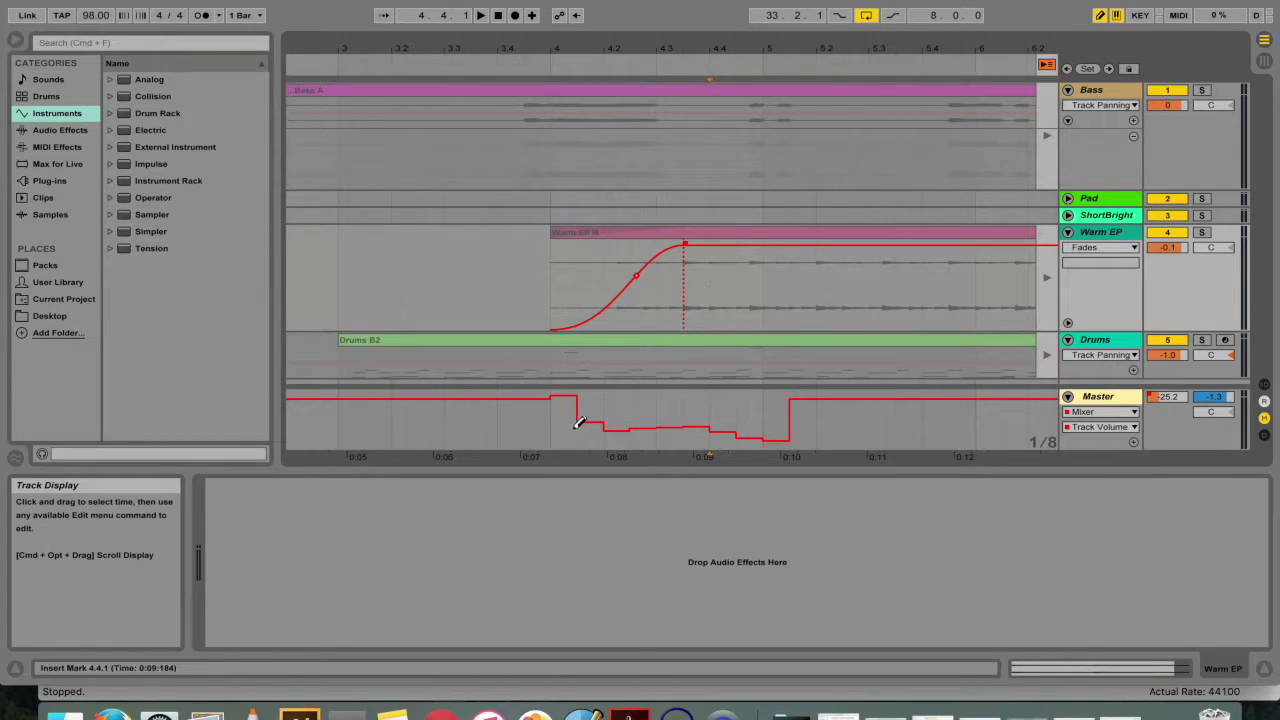
{"action": "mouse_move", "coordinate": [580, 423]}
{"action": "left_mouse_down"}
{"action": "mouse_move", "coordinate": [610, 414]}
{"action": "mouse_move", "coordinate": [702, 438]}
{"action": "mouse_move", "coordinate": [777, 432]}
{"action": "left_mouse_up"}
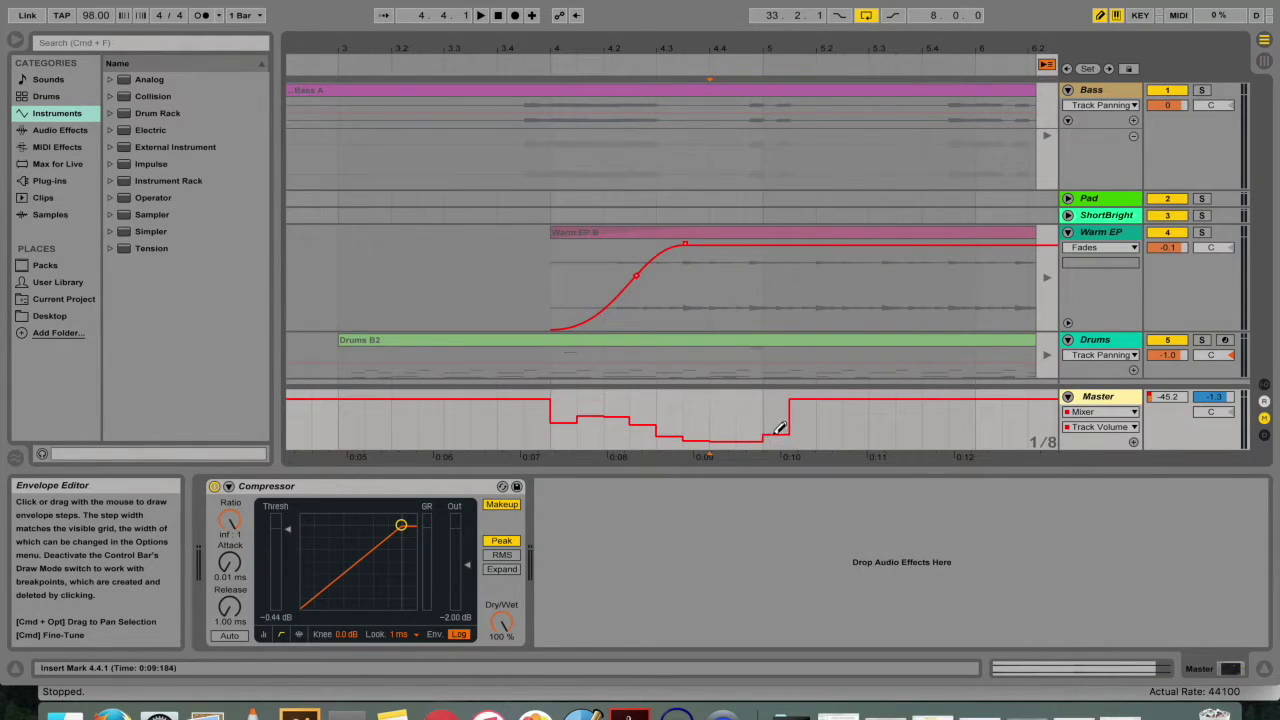
Show the Master's Song Tempo automation and draw two raised tempo steps near 0:08–0:09.
{"action": "left_click", "coordinate": [1104, 428]}
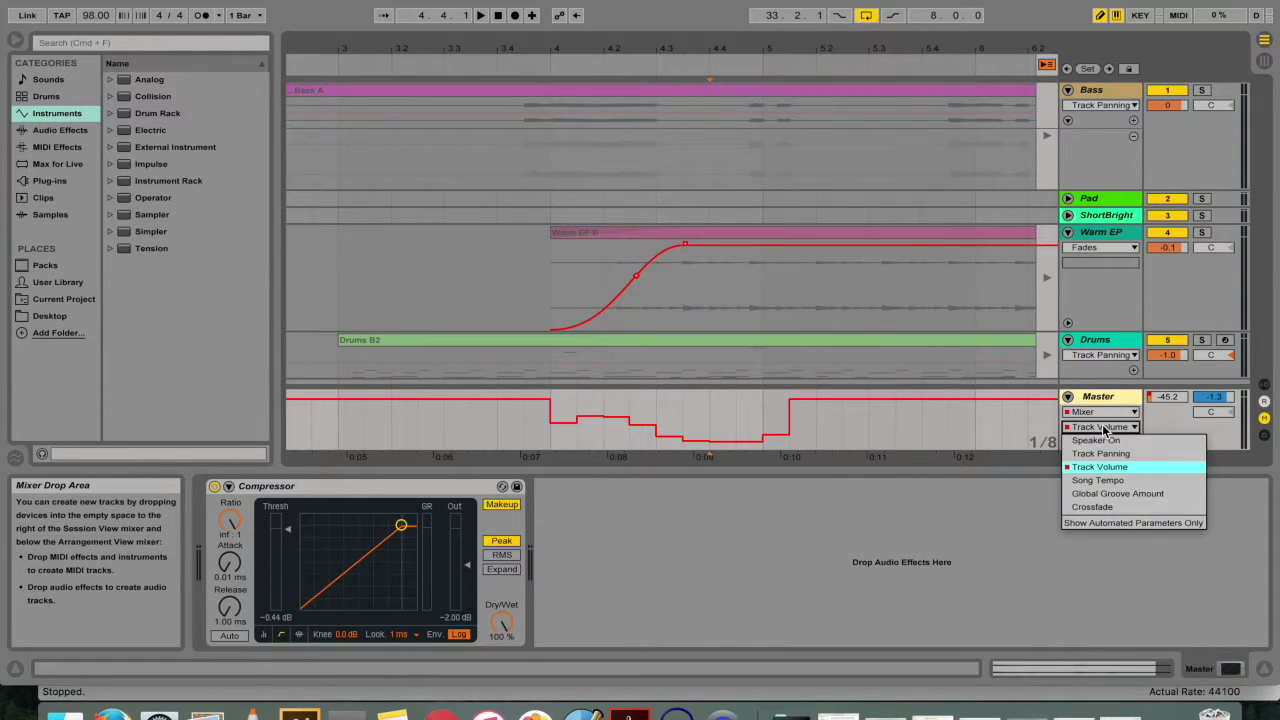
{"action": "left_click", "coordinate": [1098, 480]}
{"action": "left_click", "coordinate": [642, 408]}
{"action": "left_click", "coordinate": [696, 405]}
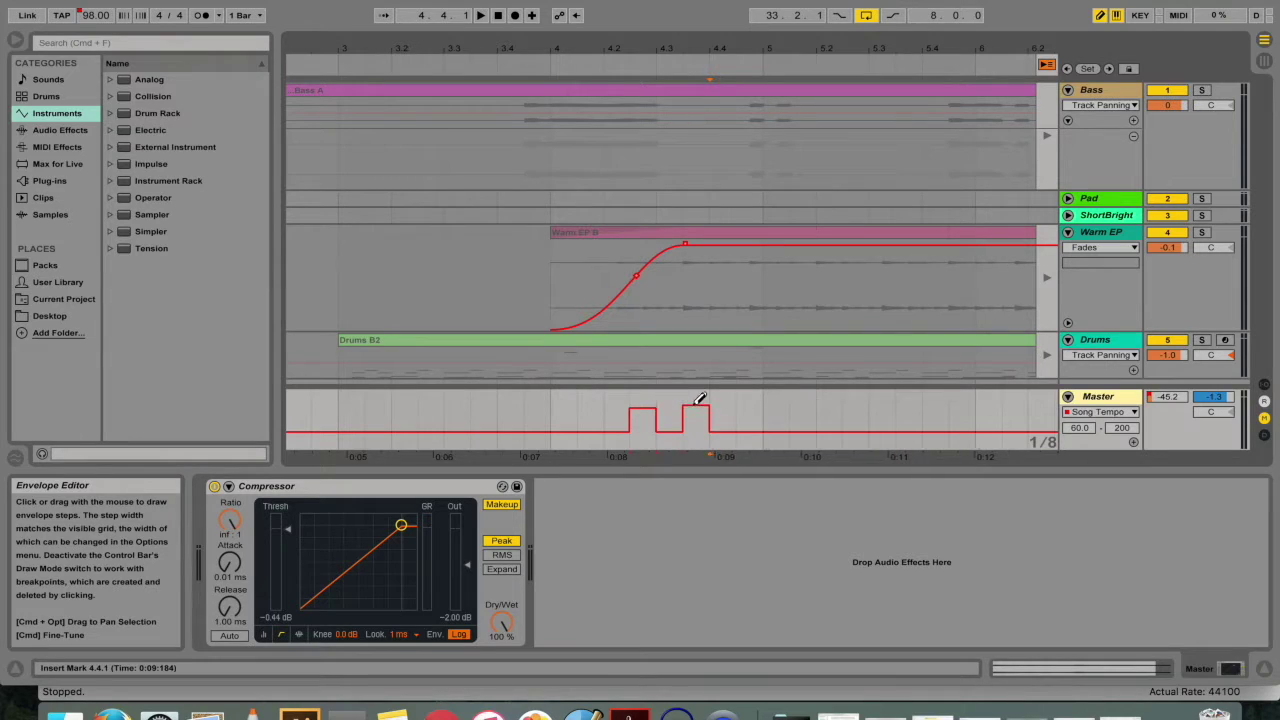
Switch the Master lane to Track Panning and draw a panning step from 0:07 to 0:09.
{"action": "left_click", "coordinate": [1108, 412]}
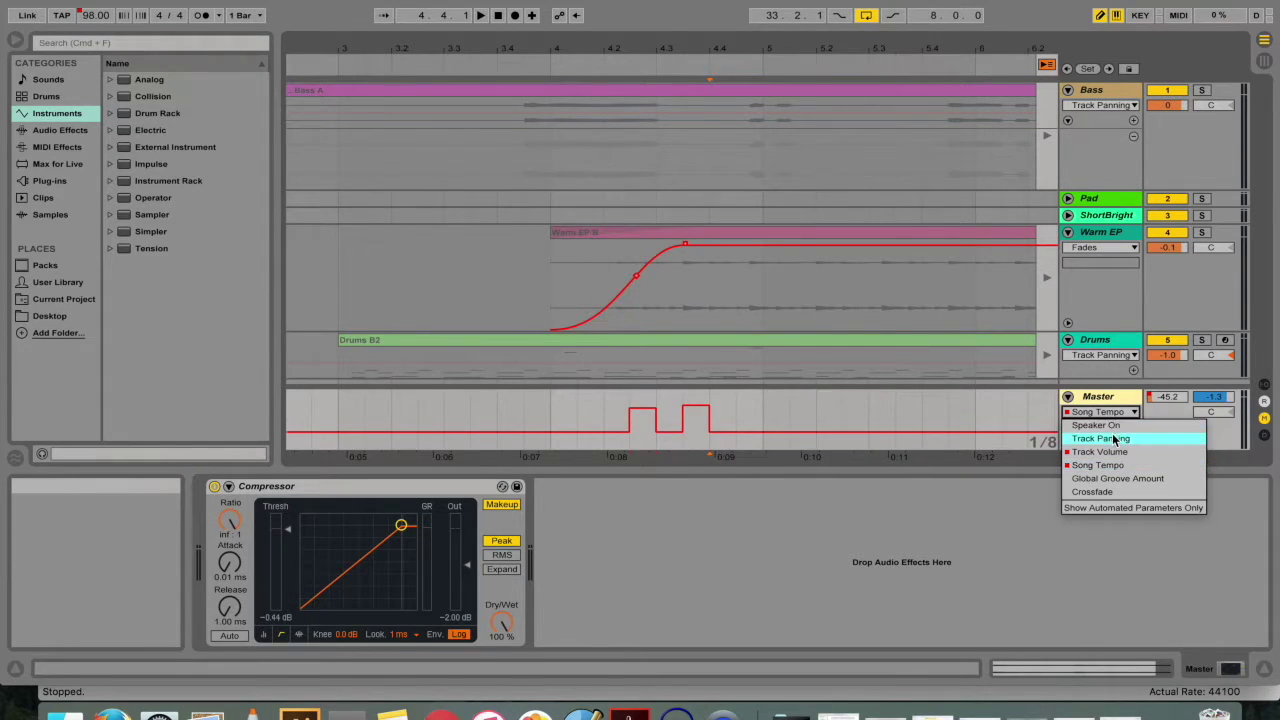
{"action": "left_click", "coordinate": [1100, 438]}
{"action": "mouse_move", "coordinate": [548, 416]}
{"action": "left_mouse_down"}
{"action": "mouse_move", "coordinate": [546, 385]}
{"action": "mouse_move", "coordinate": [601, 370]}
{"action": "mouse_move", "coordinate": [637, 389]}
{"action": "mouse_move", "coordinate": [665, 431]}
{"action": "mouse_move", "coordinate": [655, 414]}
{"action": "mouse_move", "coordinate": [656, 455]}
{"action": "mouse_move", "coordinate": [737, 450]}
{"action": "left_mouse_up"}
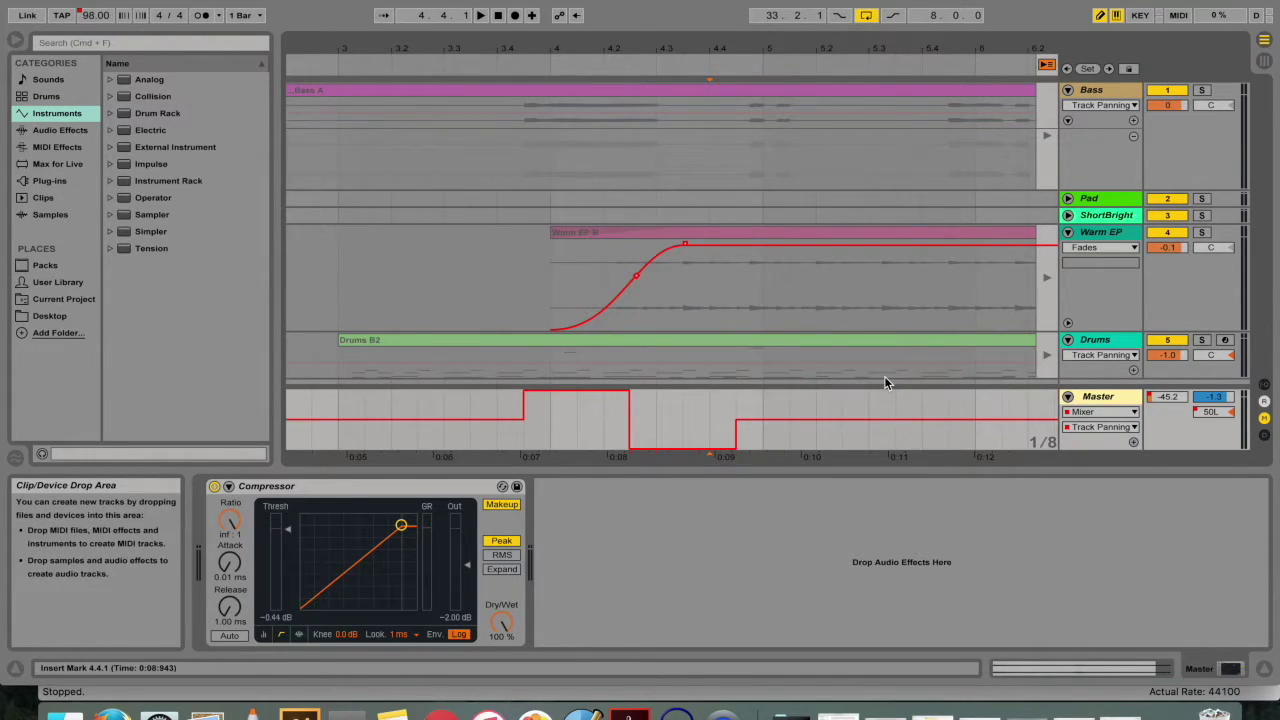
Delete the Master panning steps and add a fade-out to the Warm EP B clip.
{"action": "key", "text": "Delete"}
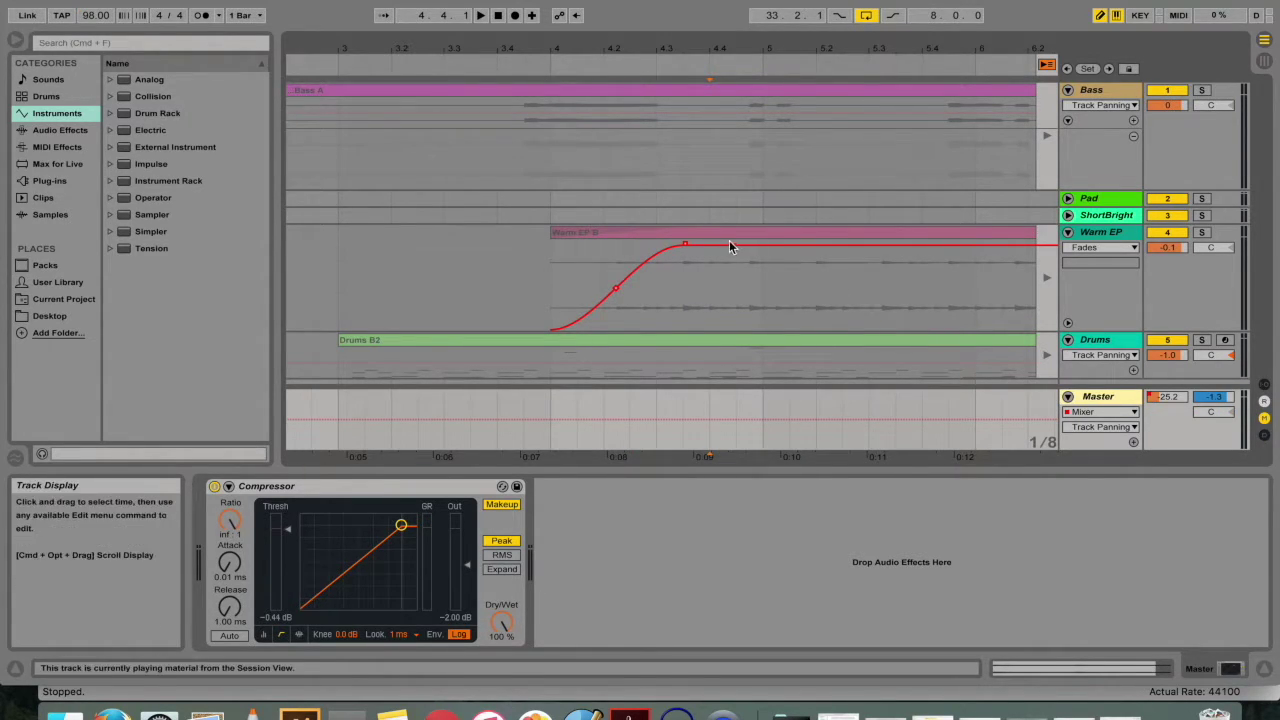
{"action": "scroll", "coordinate": [726, 266], "scroll_direction": "right", "scroll_amount": 6}
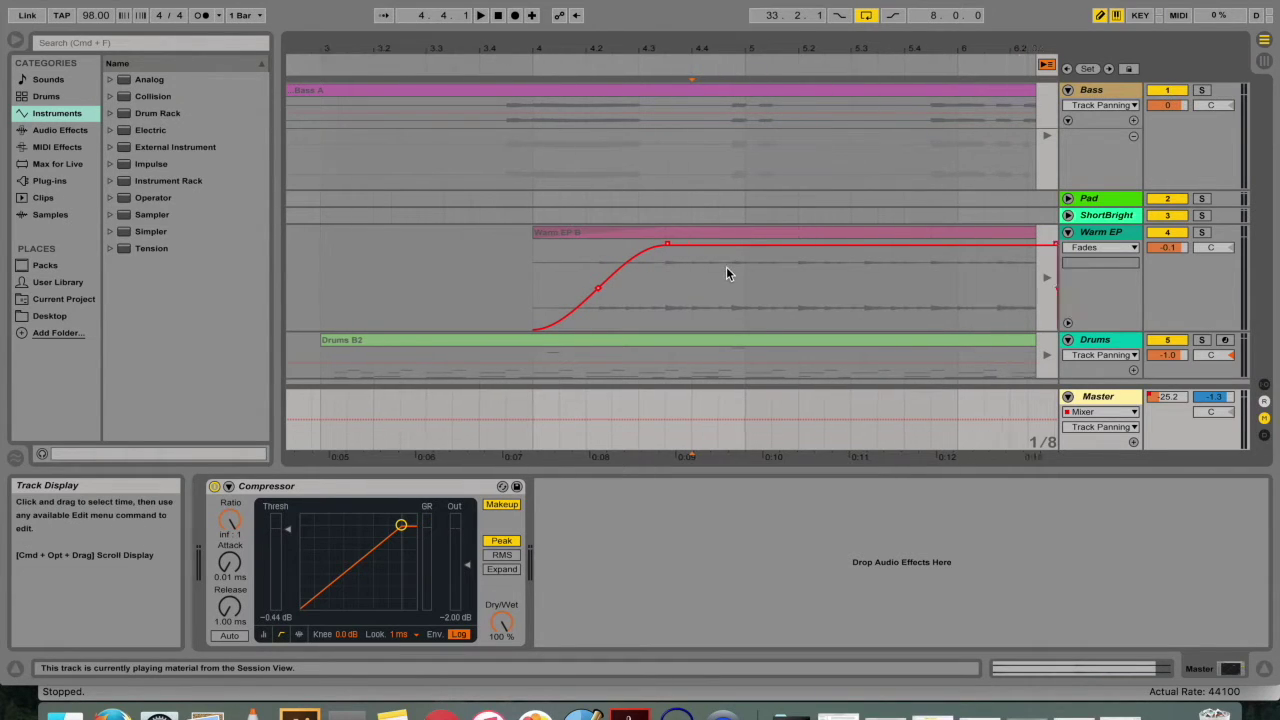
{"action": "left_click", "coordinate": [951, 247]}
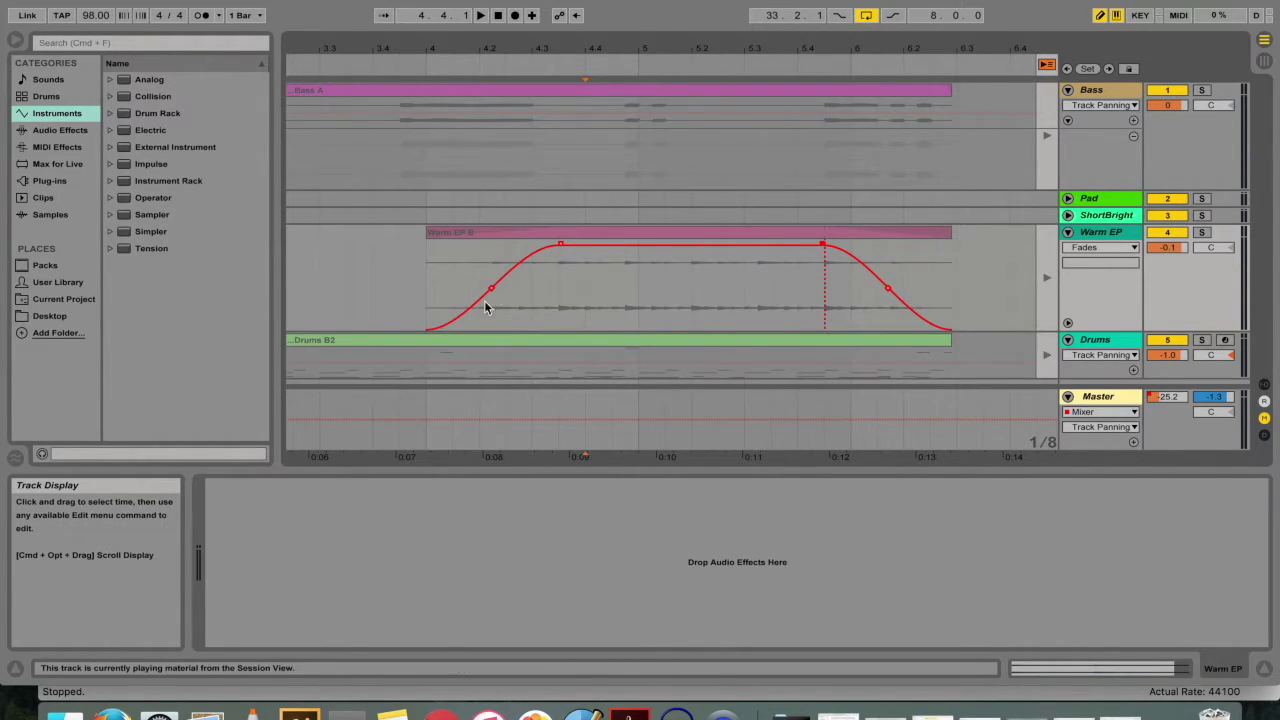
Audition the arrangement, draw new stepped Master panning, and switch to Session View.
{"action": "key", "text": "space"}
{"action": "key", "text": "space"}
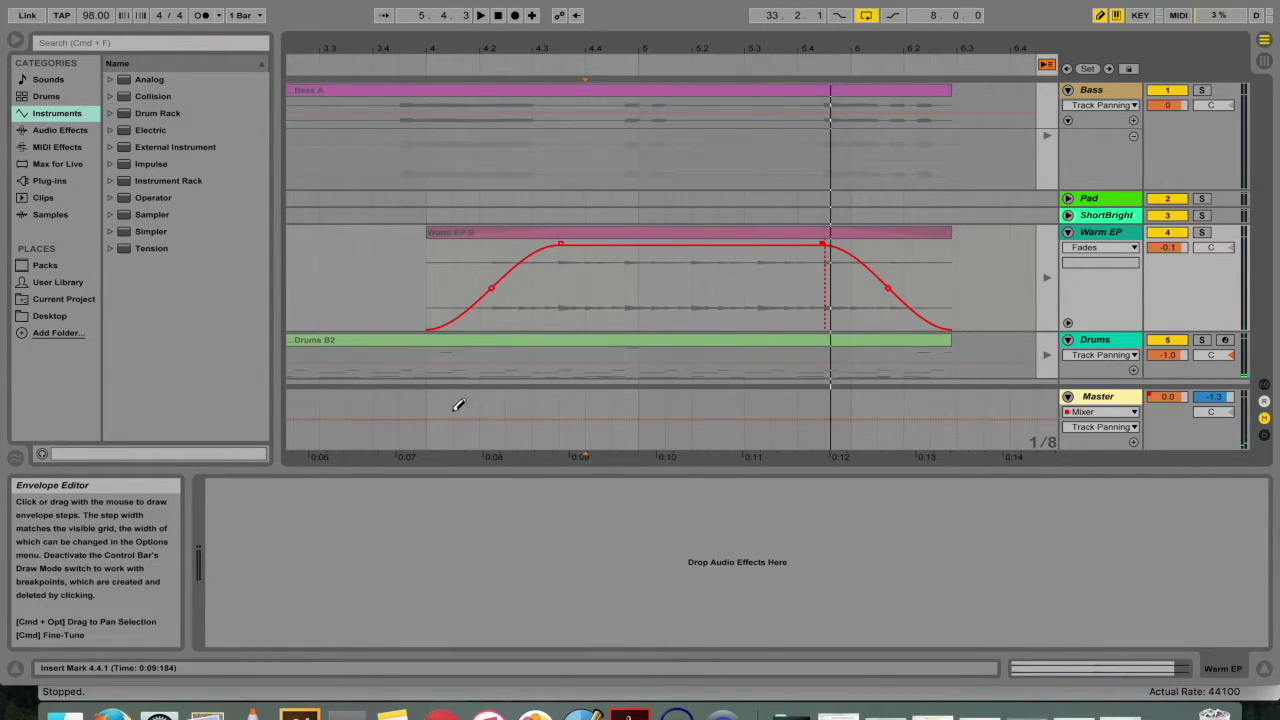
{"action": "mouse_move", "coordinate": [436, 407]}
{"action": "left_mouse_down"}
{"action": "mouse_move", "coordinate": [574, 423]}
{"action": "mouse_move", "coordinate": [740, 405]}
{"action": "left_mouse_up"}
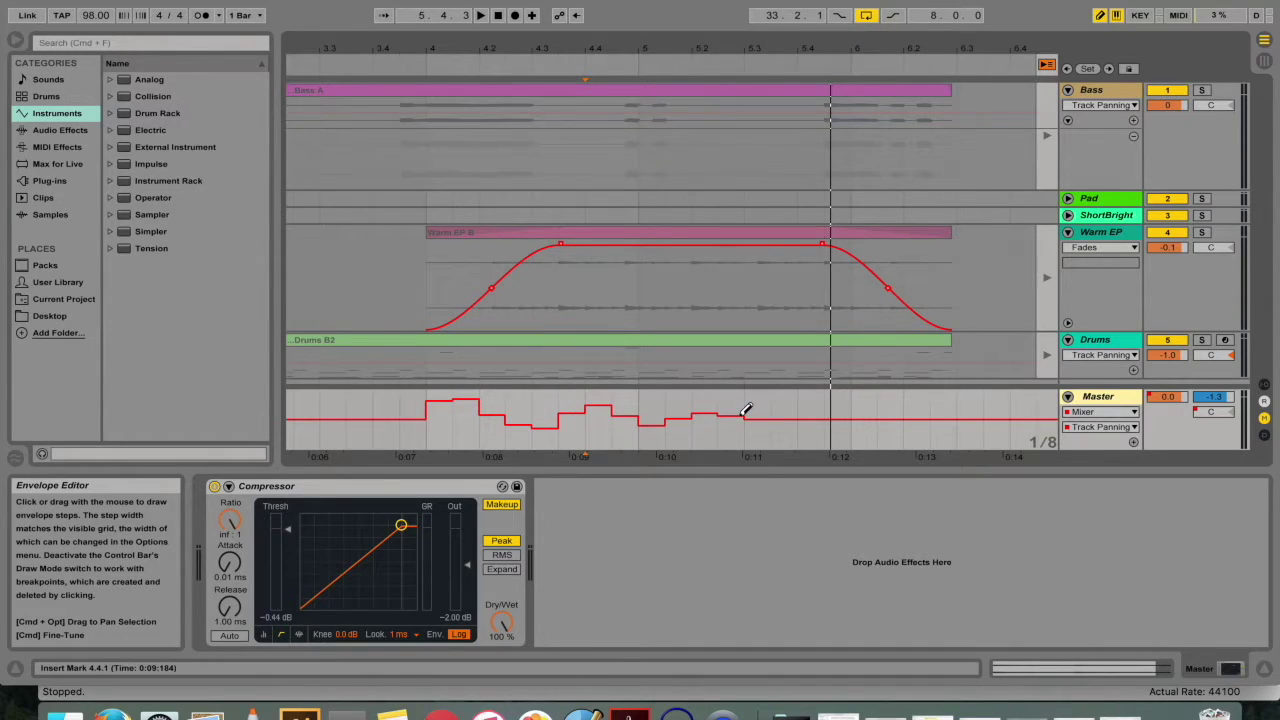
{"action": "key", "text": "Tab"}
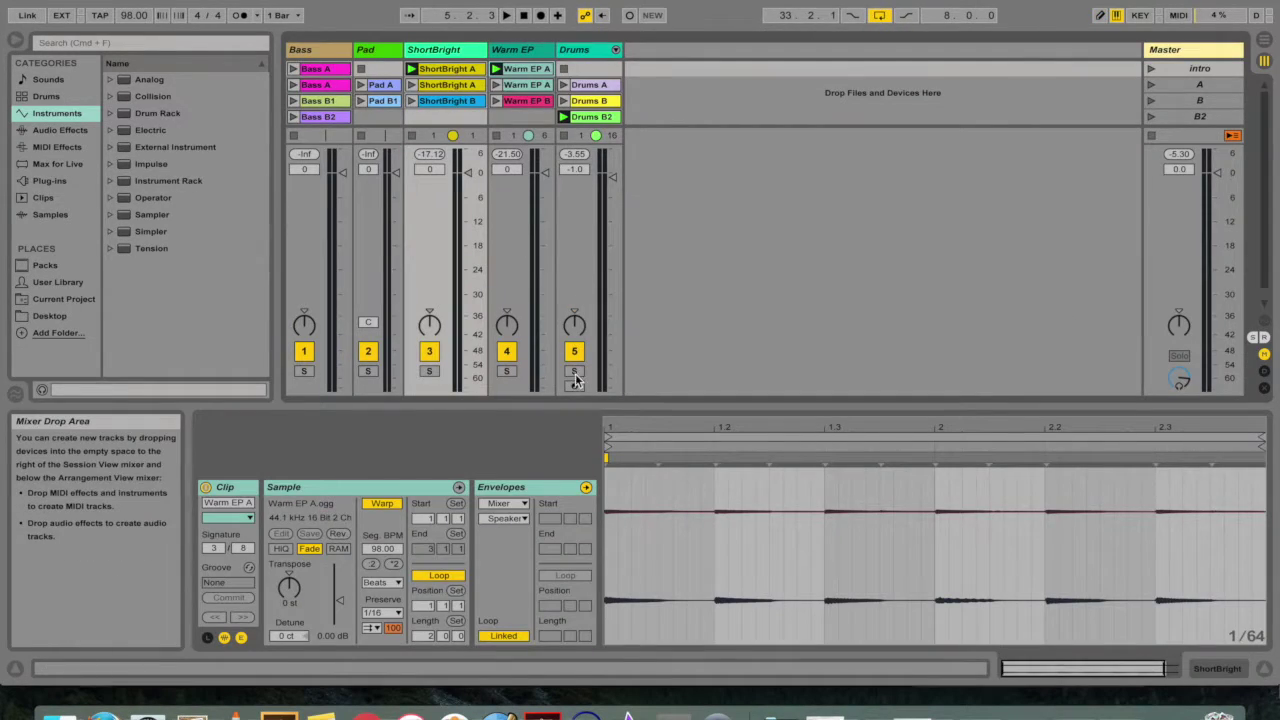
Arm Arrangement Record and ride the Drums volume fader, then stop and return to Session View.
{"action": "left_click", "coordinate": [574, 366]}
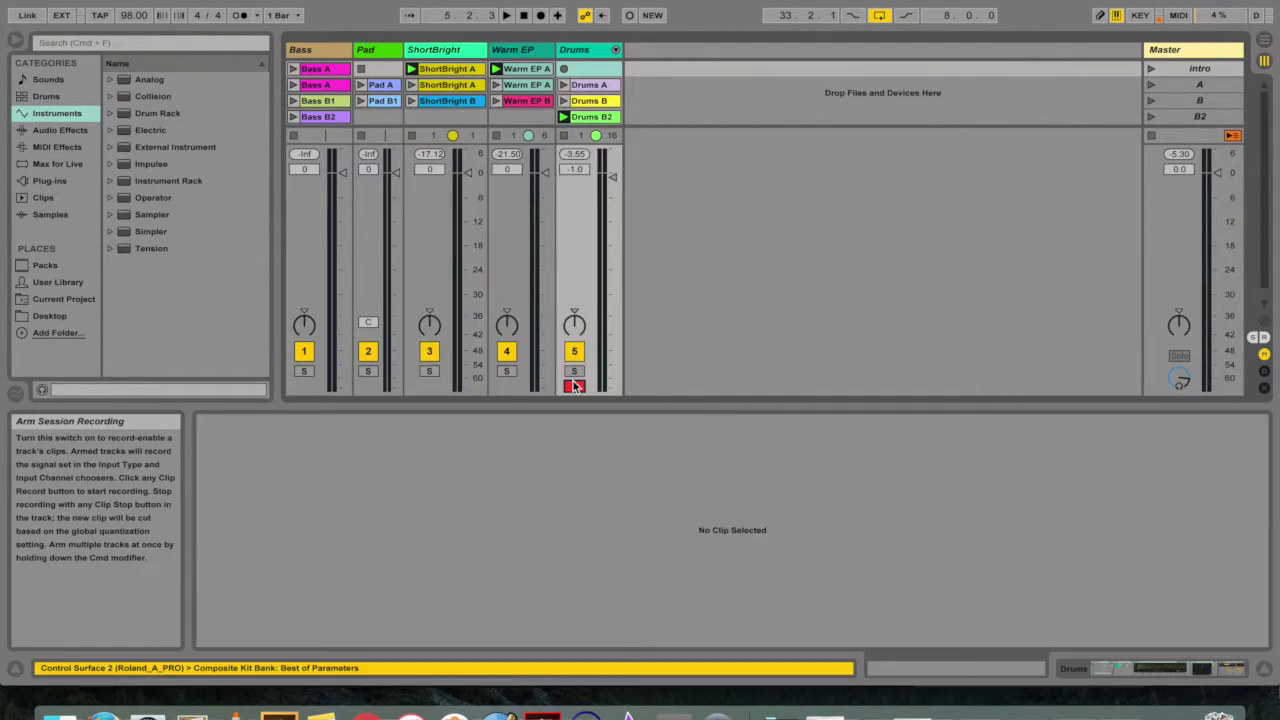
{"action": "key", "text": "Tab"}
{"action": "left_click", "coordinate": [541, 16]}
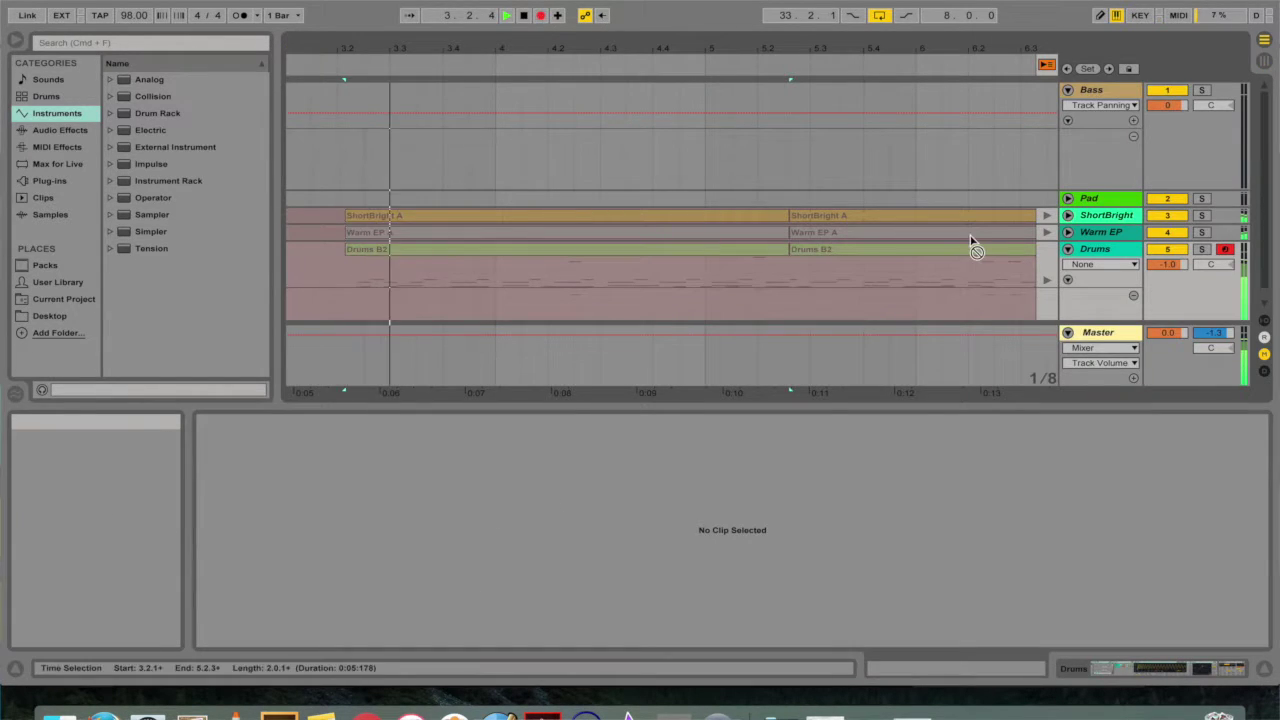
{"action": "mouse_move", "coordinate": [1167, 266]}
{"action": "left_mouse_down"}
{"action": "mouse_move", "coordinate": [1195, 254]}
{"action": "mouse_move", "coordinate": [1195, 272]}
{"action": "mouse_move", "coordinate": [1195, 256]}
{"action": "left_mouse_up"}
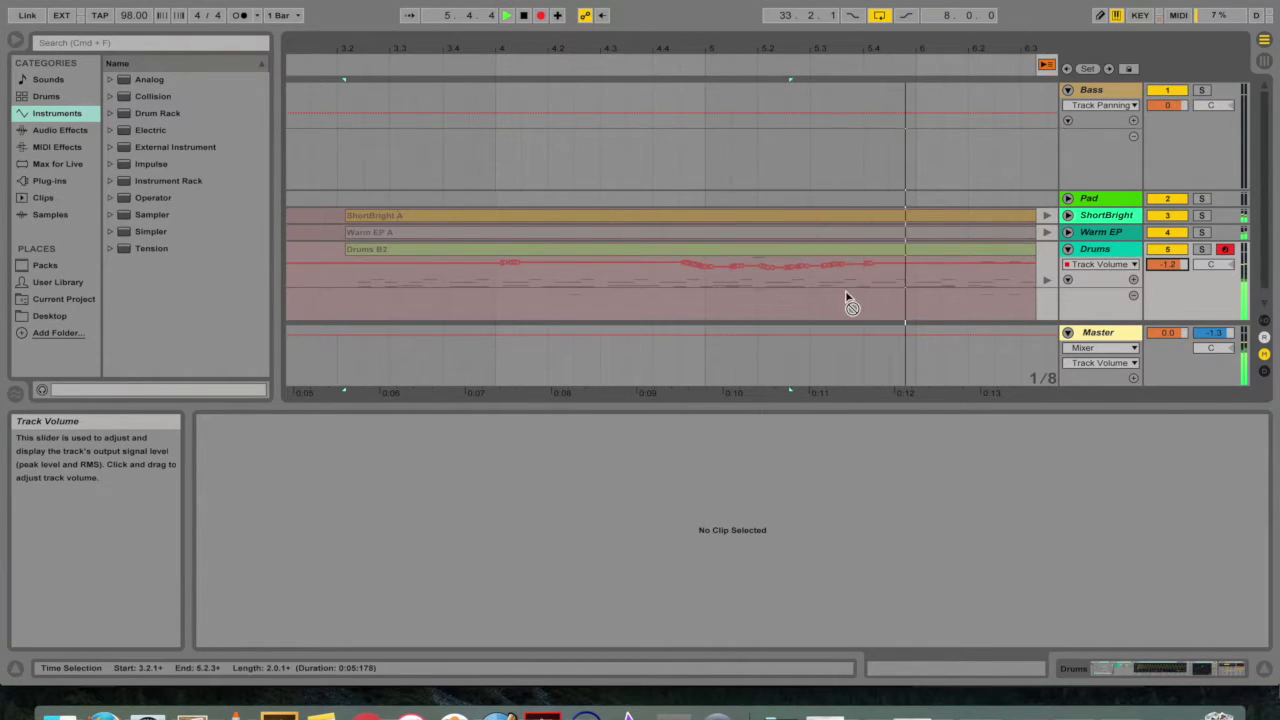
{"action": "key", "text": "space"}
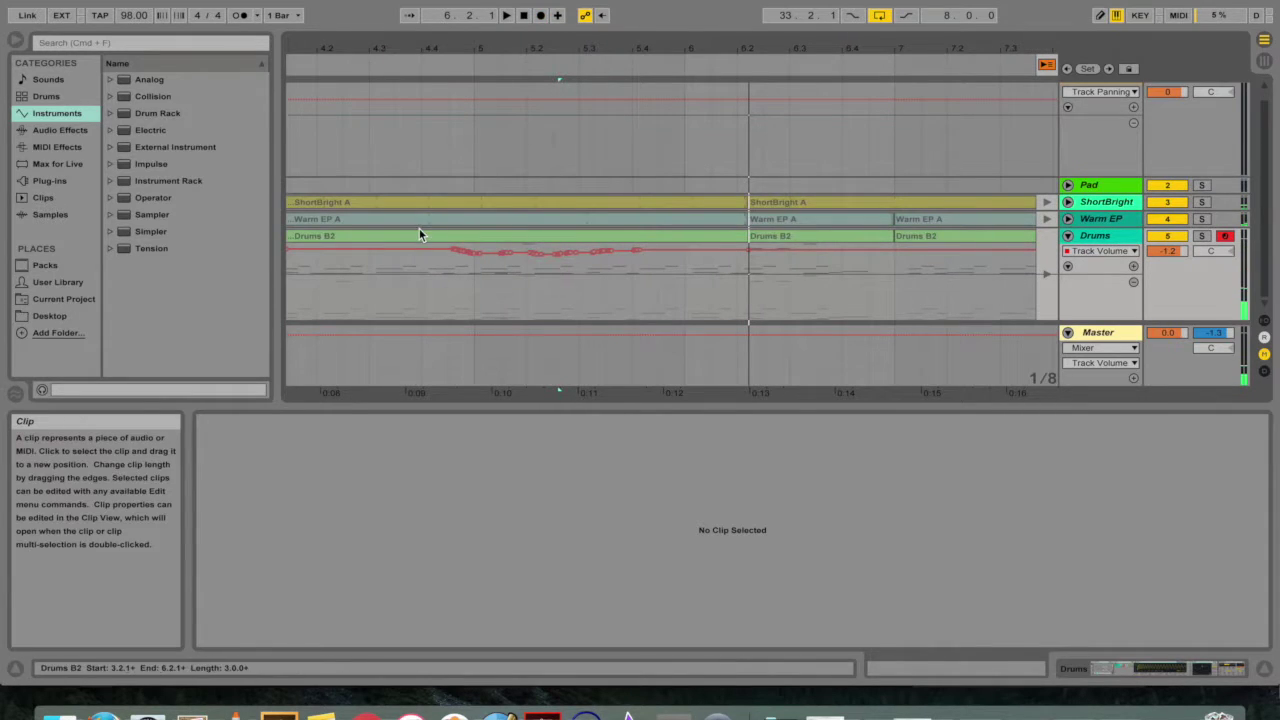
{"action": "key", "text": "Tab"}
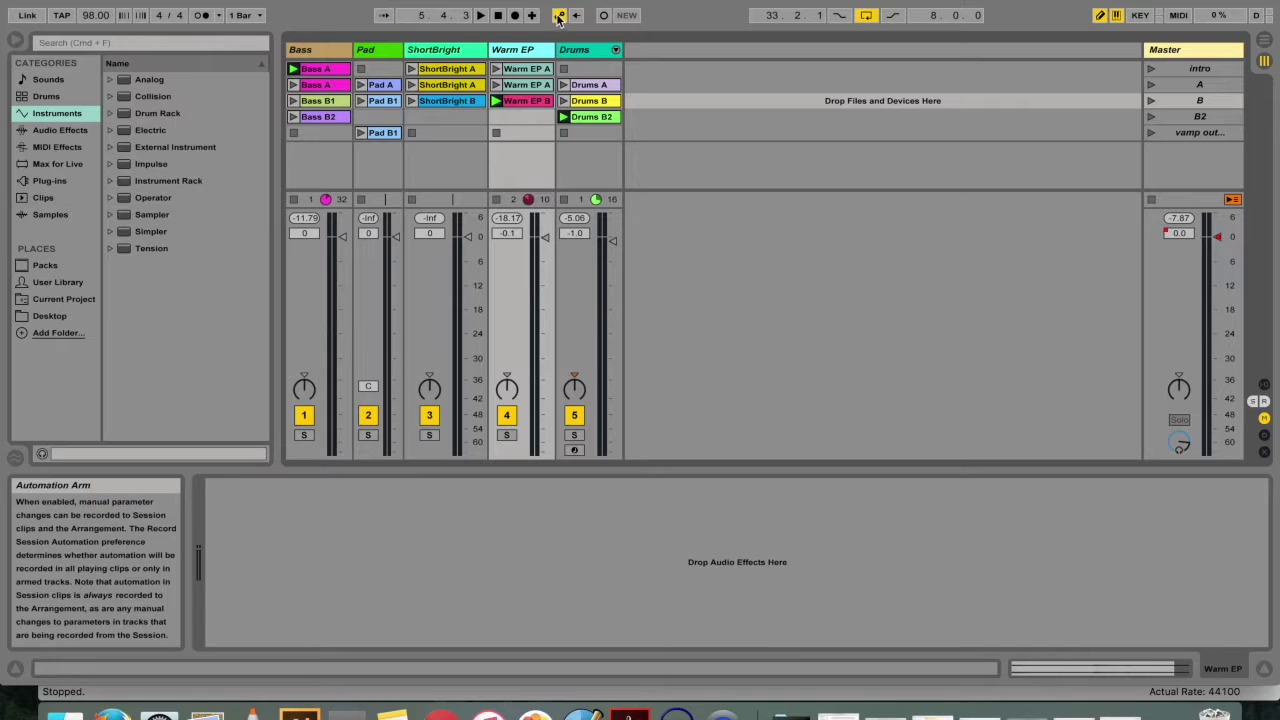
Play the arrangement and pull the Drums volume down by hand, overriding its automation.
{"action": "left_click", "coordinate": [580, 50]}
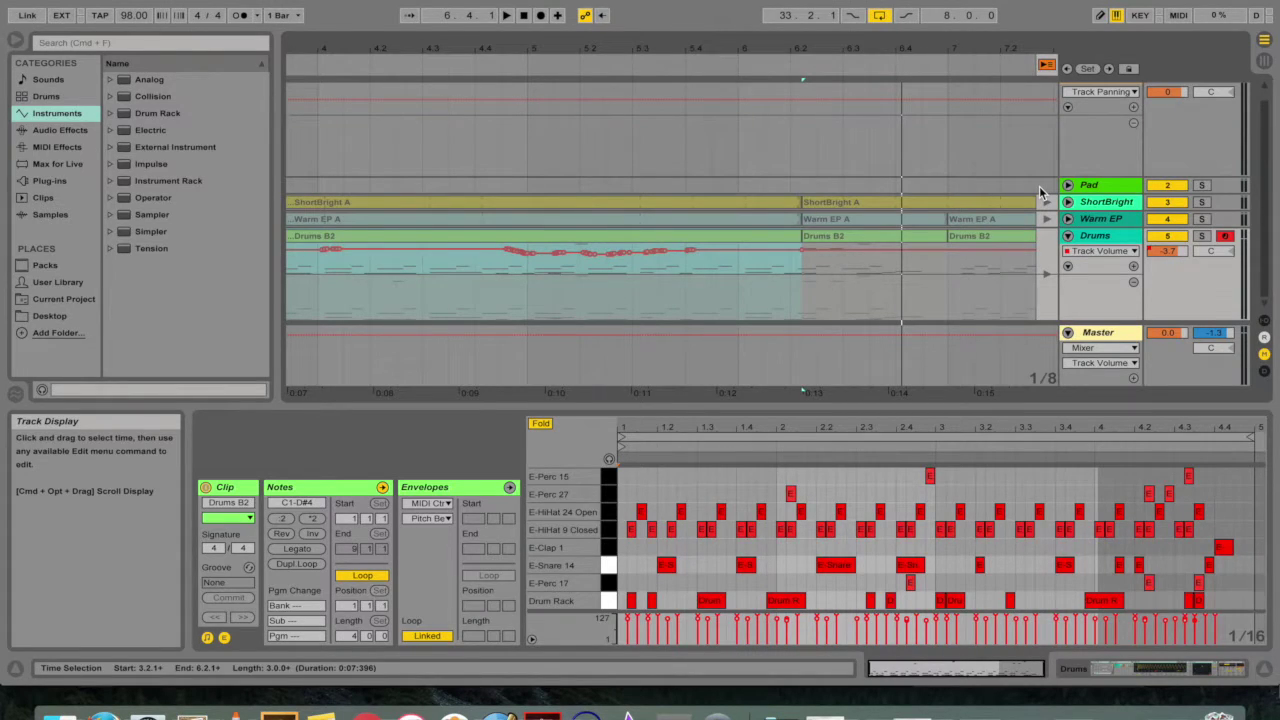
{"action": "scroll", "coordinate": [1039, 186], "scroll_direction": "left", "scroll_amount": 5}
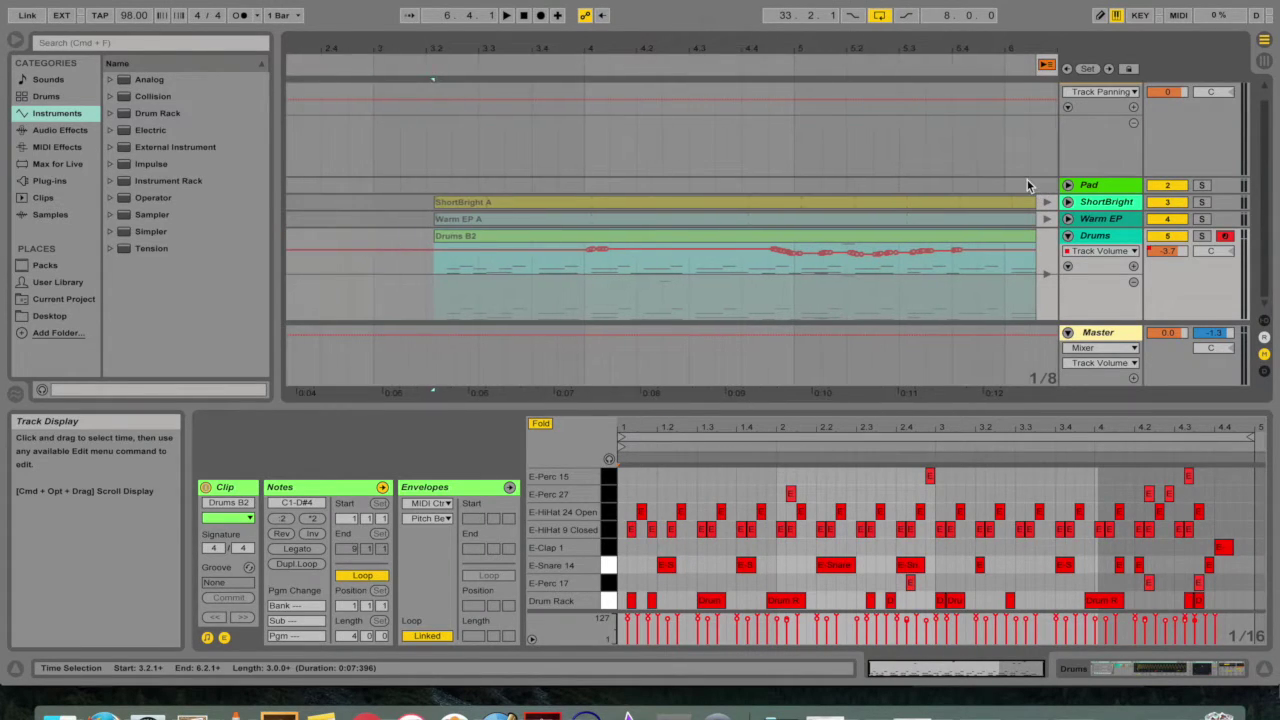
{"action": "left_click", "coordinate": [440, 202]}
{"action": "key", "text": "space"}
{"action": "left_click_drag", "start_coordinate": [1175, 251], "coordinate": [1175, 304]}
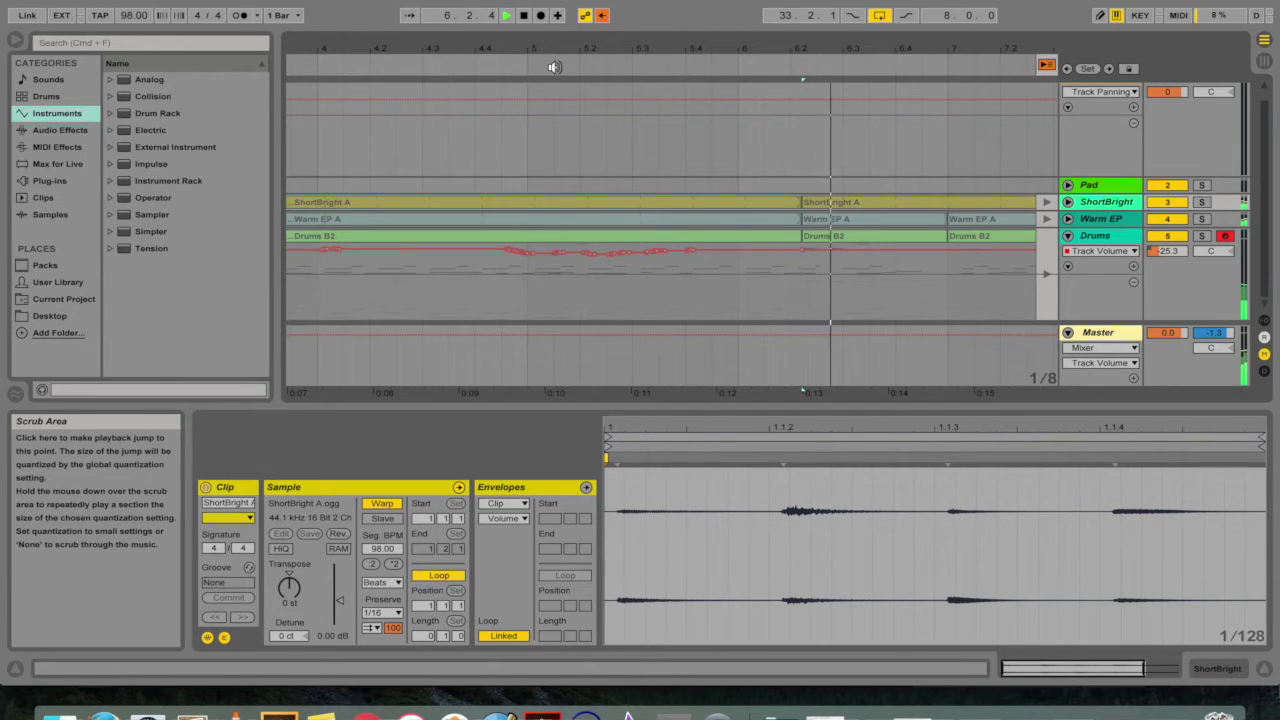
{"action": "key", "text": "space"}
Replay from Drums B2, re-enable the Drums volume automation, and return to Session View.
{"action": "scroll", "coordinate": [436, 124], "scroll_direction": "left", "scroll_amount": 10}
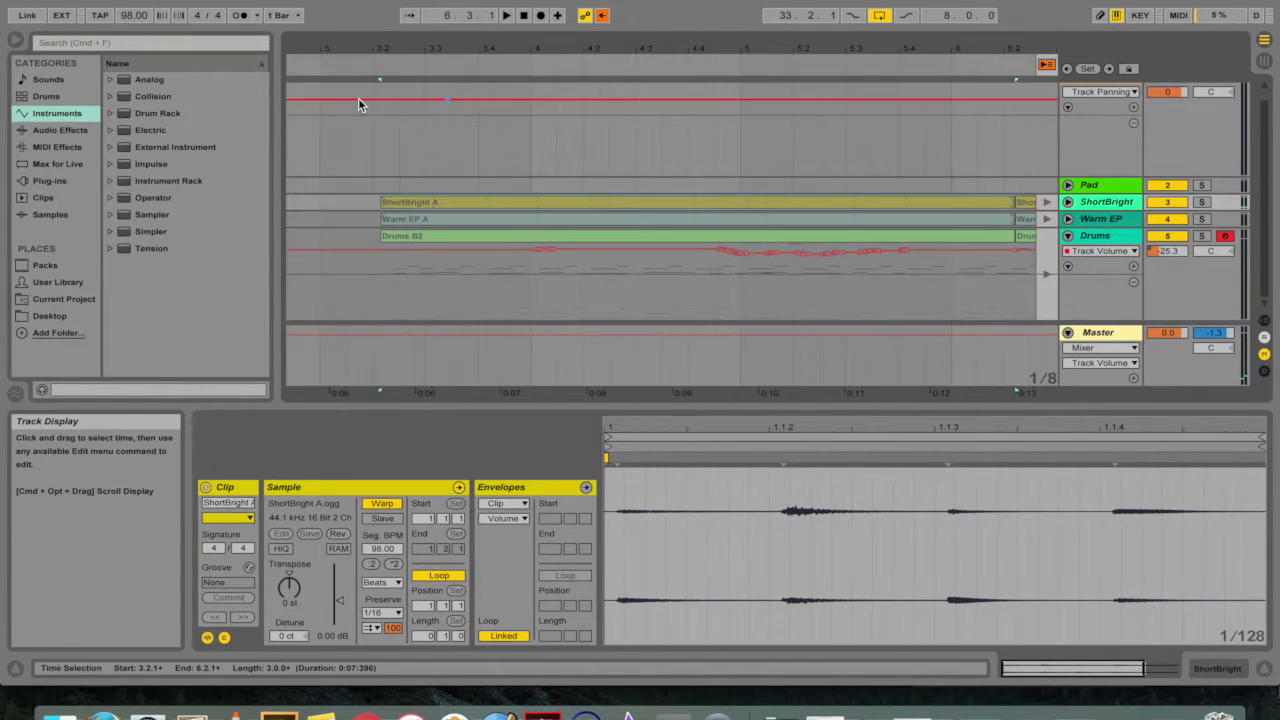
{"action": "left_click", "coordinate": [472, 218]}
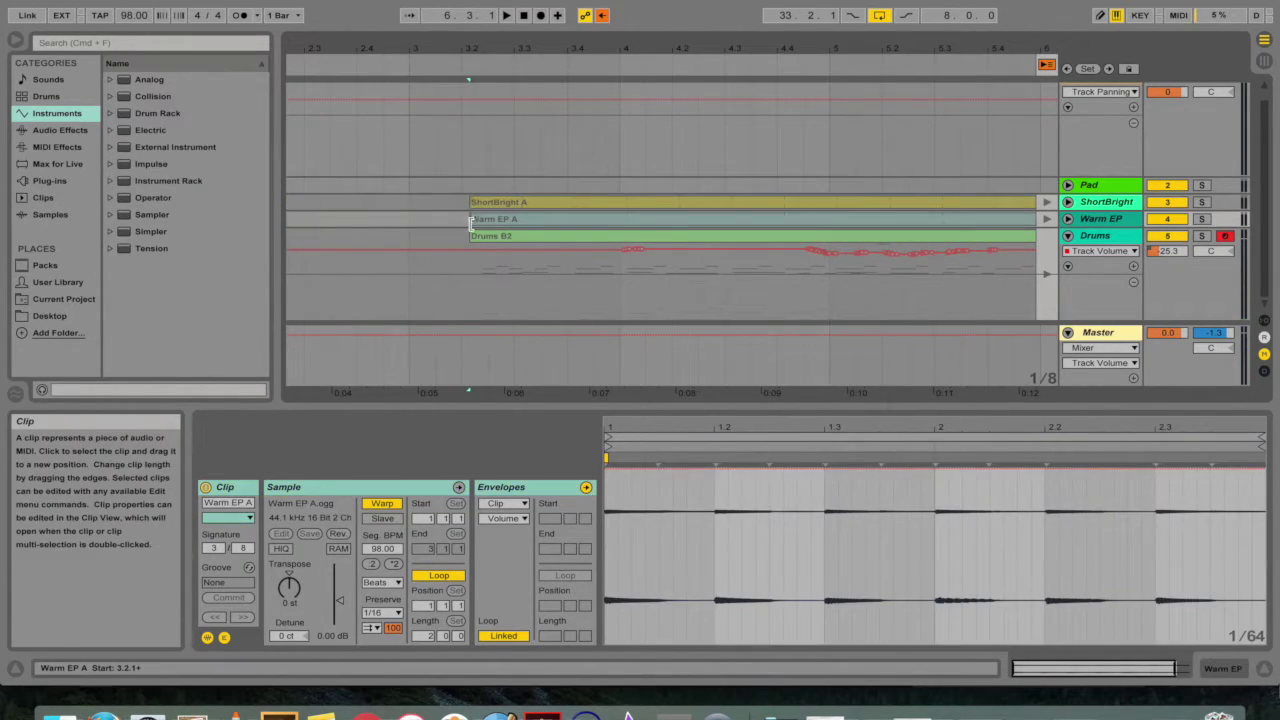
{"action": "left_click", "coordinate": [473, 235]}
{"action": "key", "text": "space"}
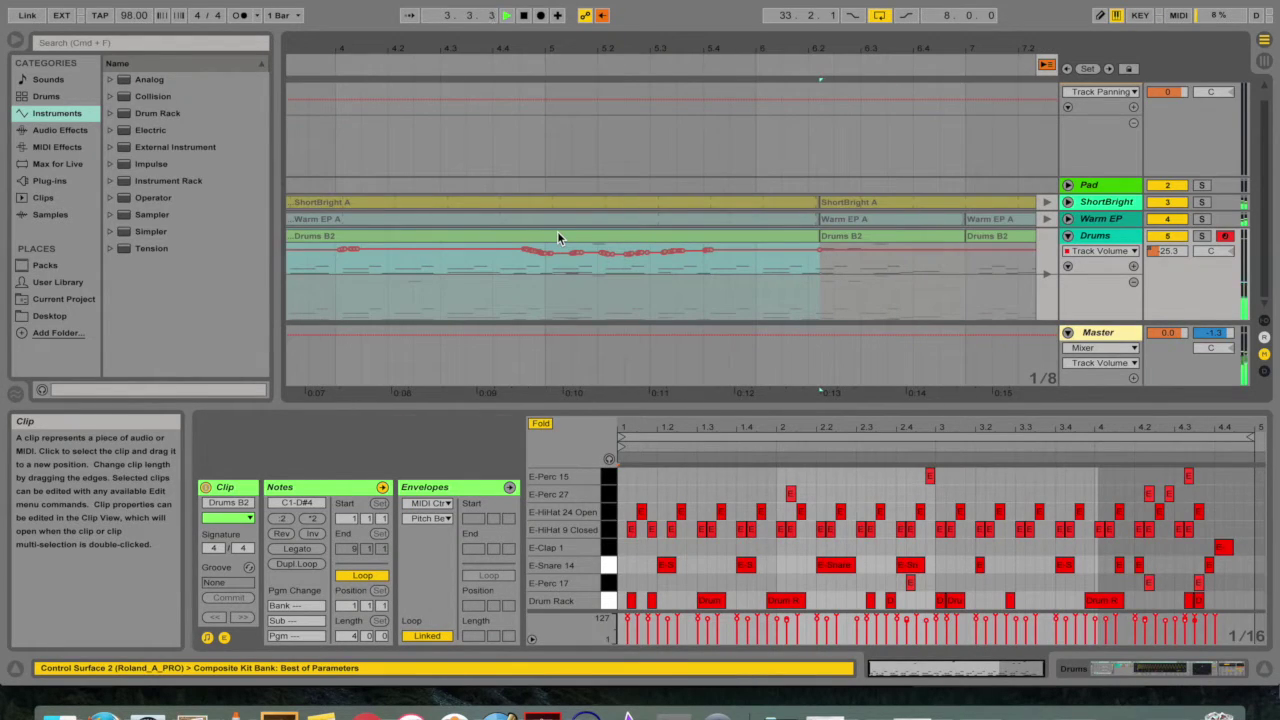
{"action": "left_click", "coordinate": [602, 16]}
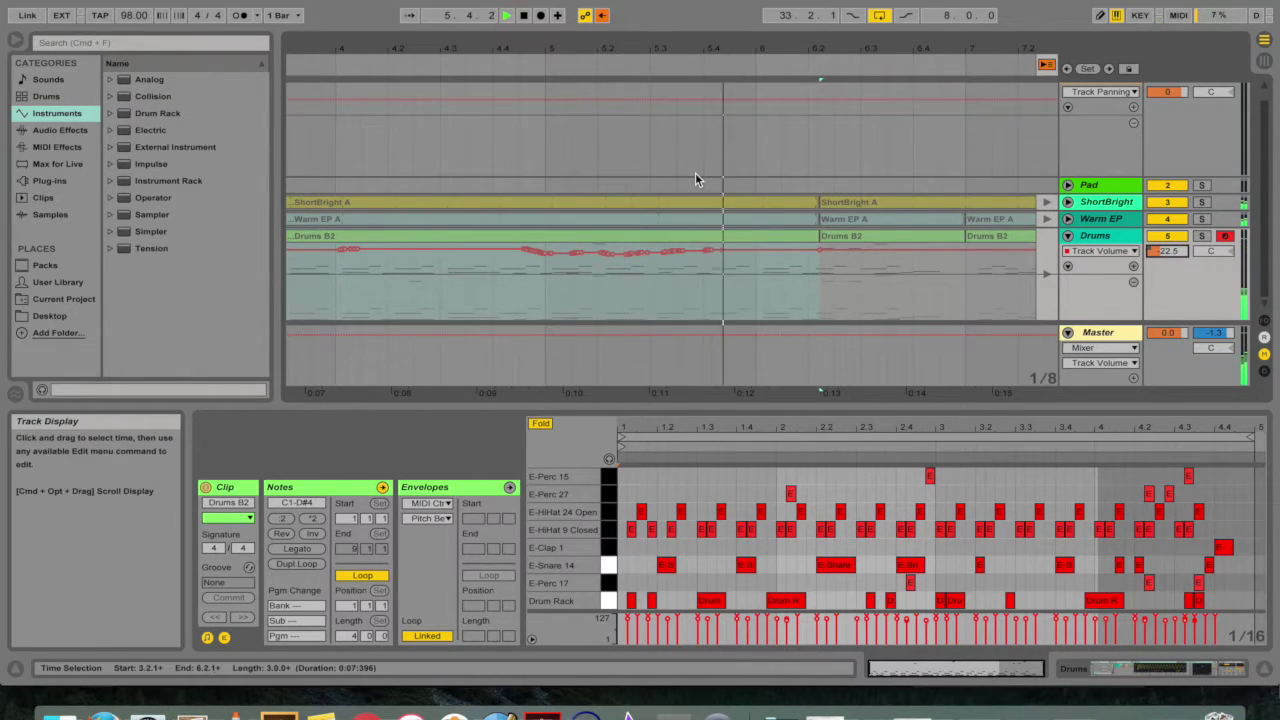
{"action": "key", "text": "Tab"}
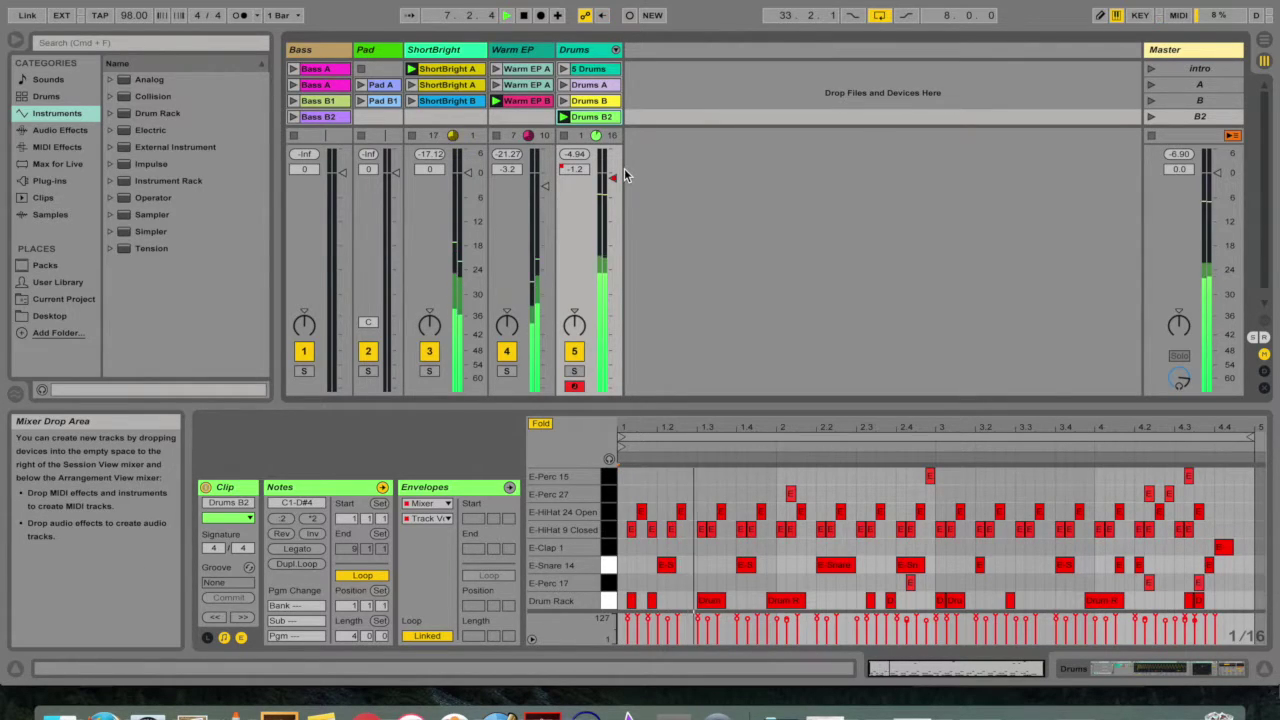
In Arrangement View, restore arrangement playback with Back to Arrangement, then go back to Session View.
{"action": "key", "text": "Tab"}
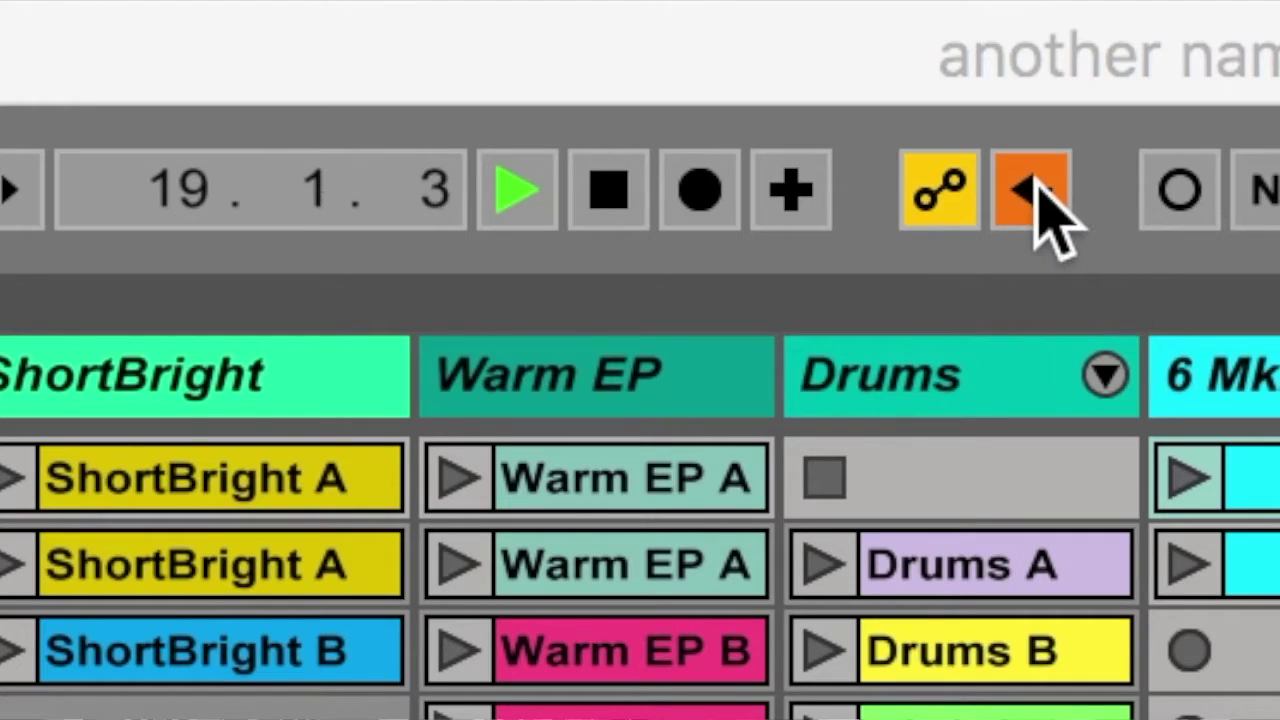
{"action": "left_click", "coordinate": [1036, 198]}
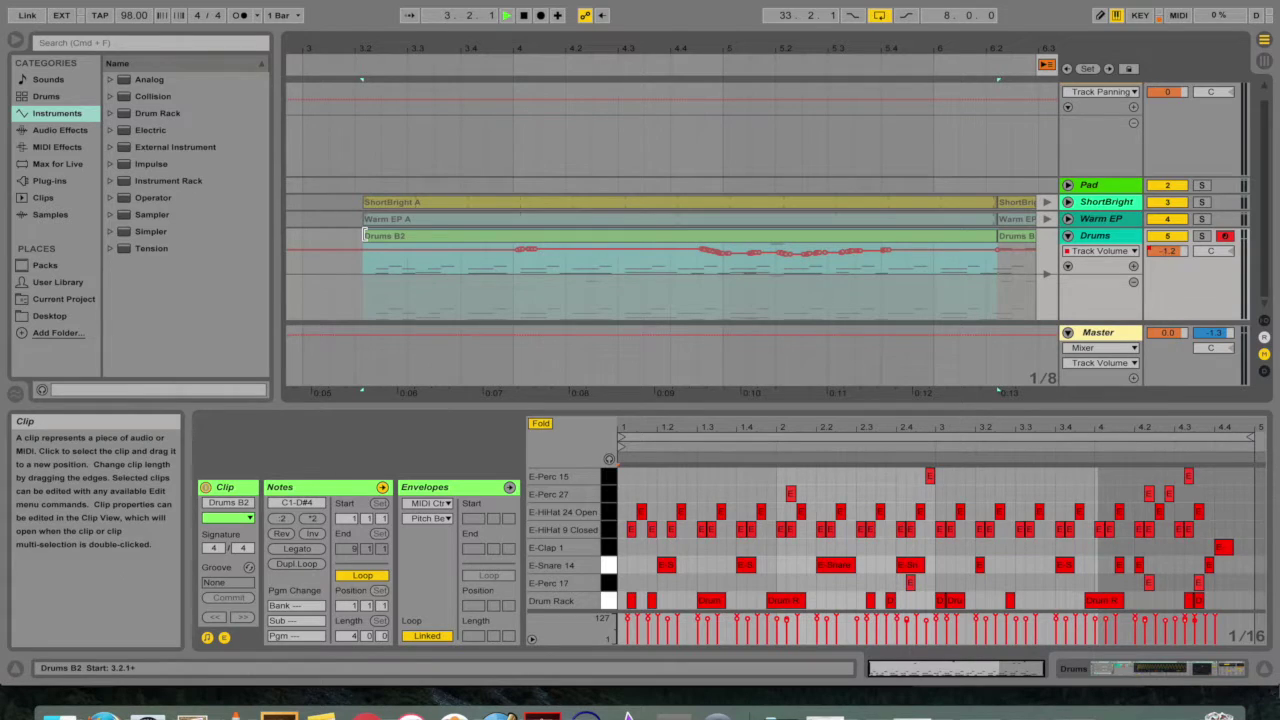
{"action": "key", "text": "Tab"}
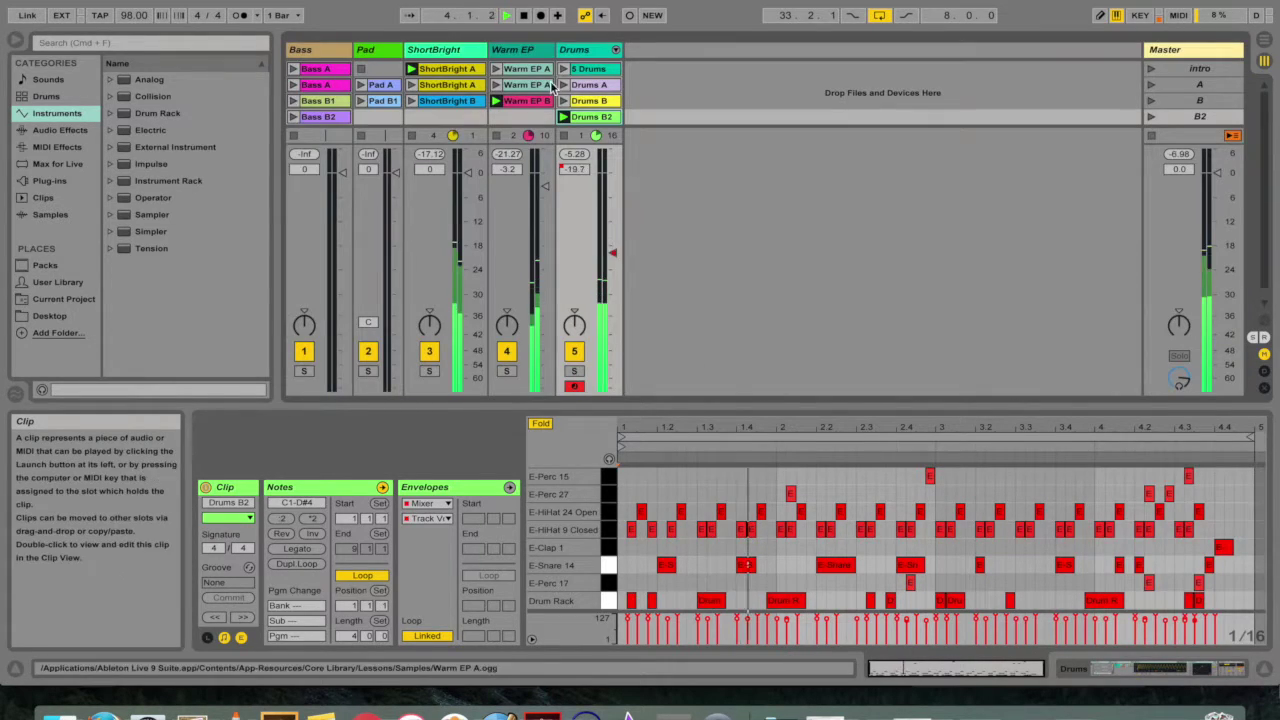
Launch Drums A over the arrangement, then return Drums to arrangement playback and re-enable its automation.
{"action": "left_click", "coordinate": [590, 84]}
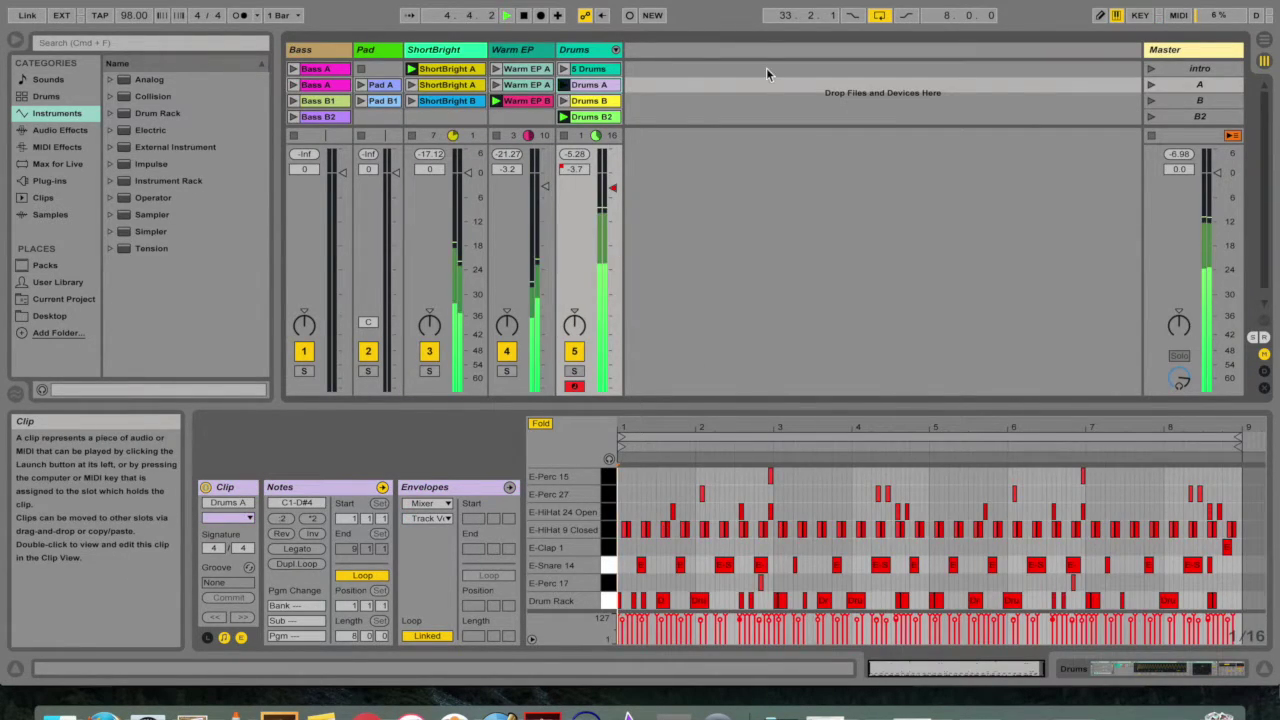
{"action": "left_click", "coordinate": [1232, 135]}
{"action": "left_click", "coordinate": [564, 85]}
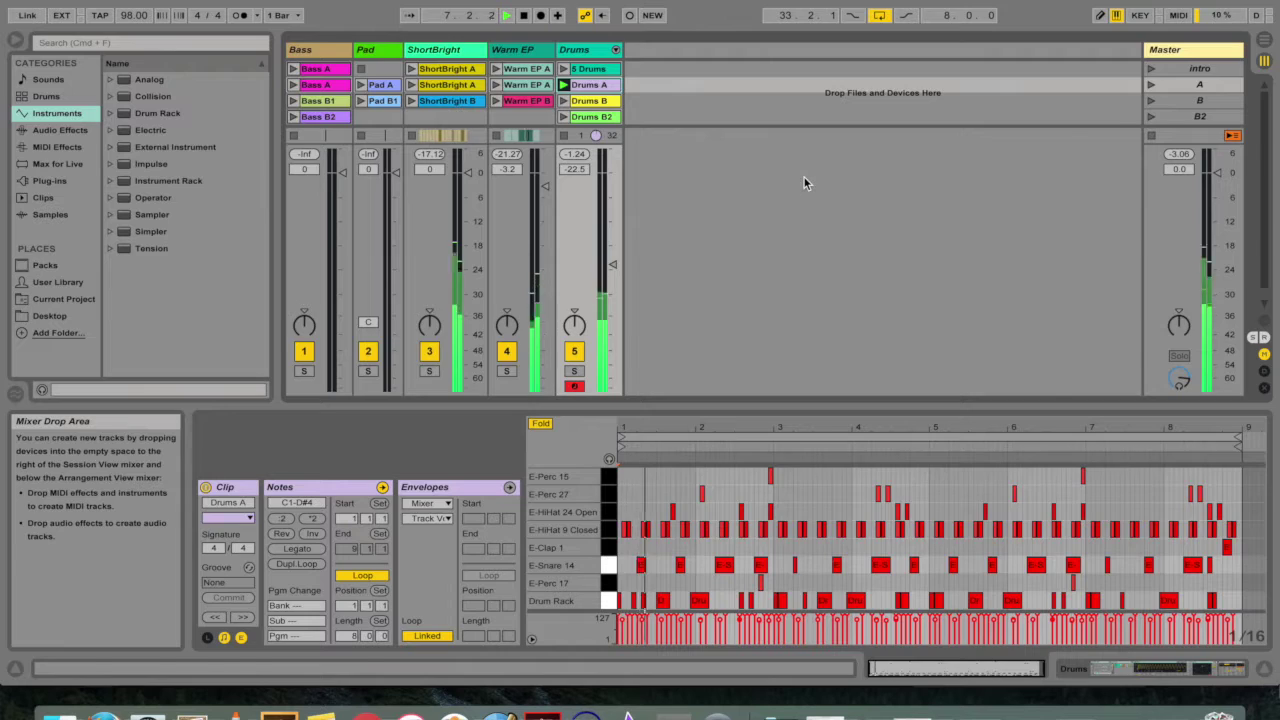
{"action": "key", "text": "Tab"}
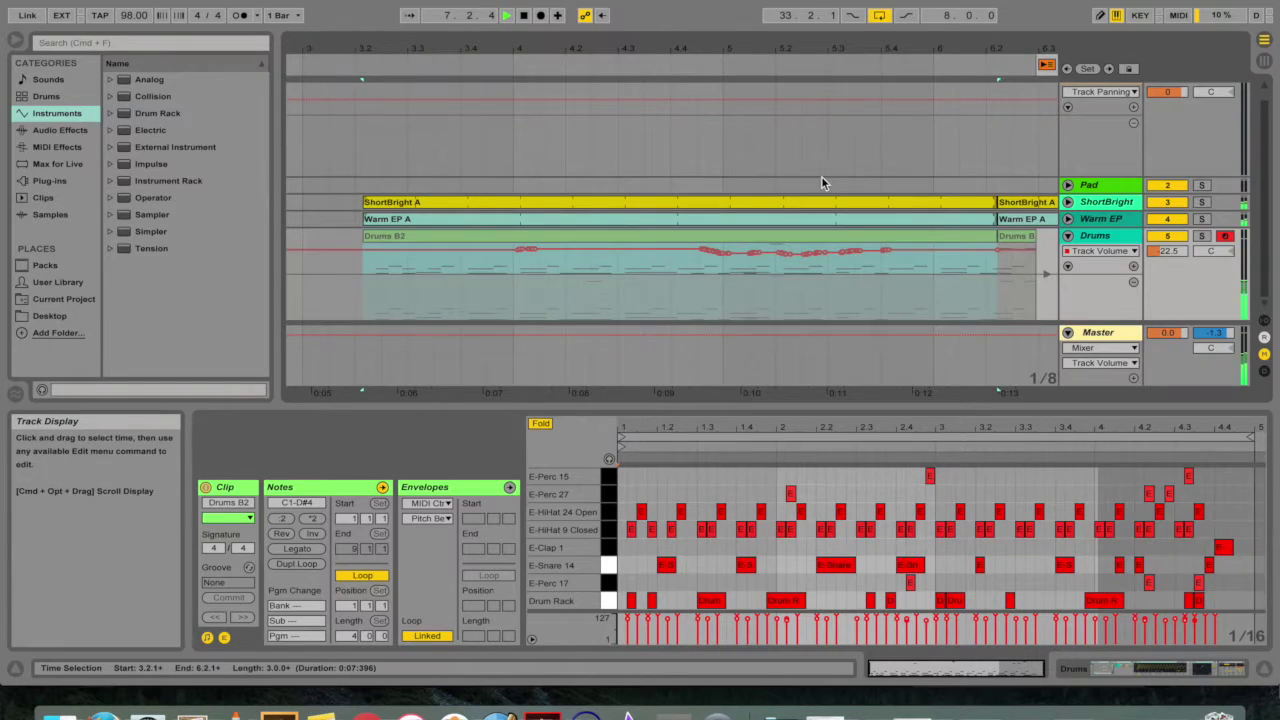
{"action": "left_click", "coordinate": [1047, 276]}
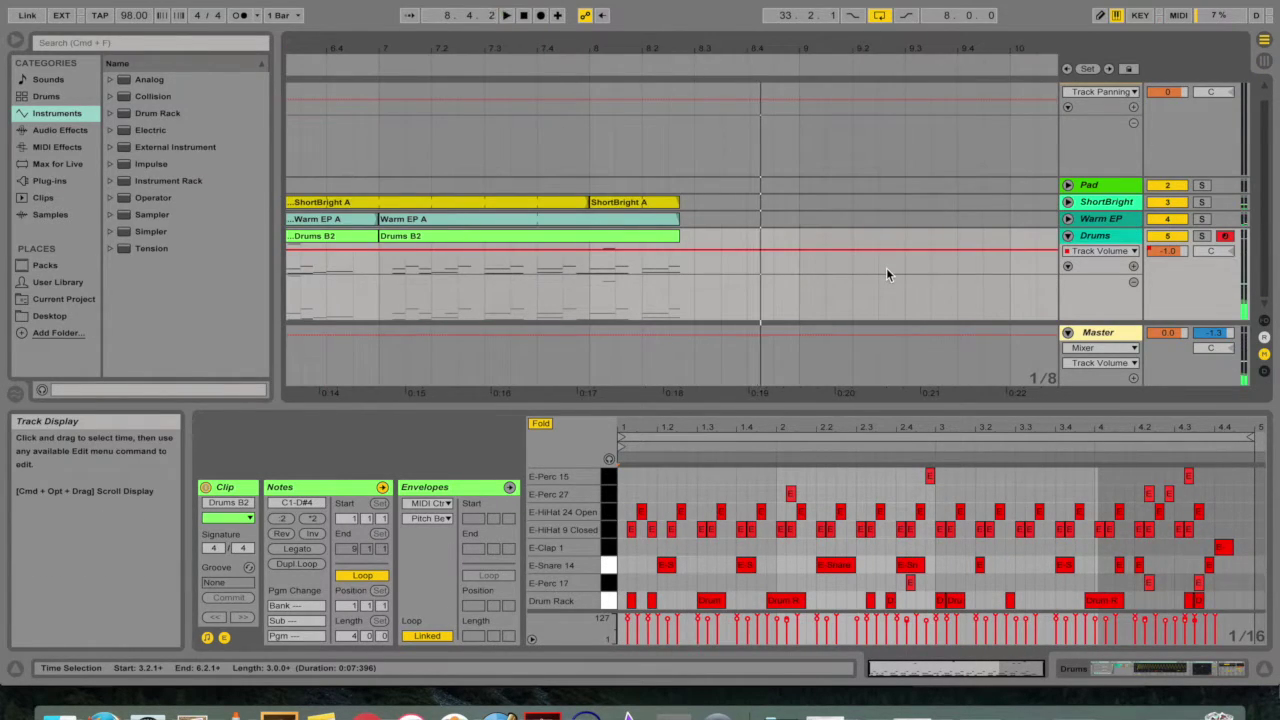
{"action": "key", "text": "space"}
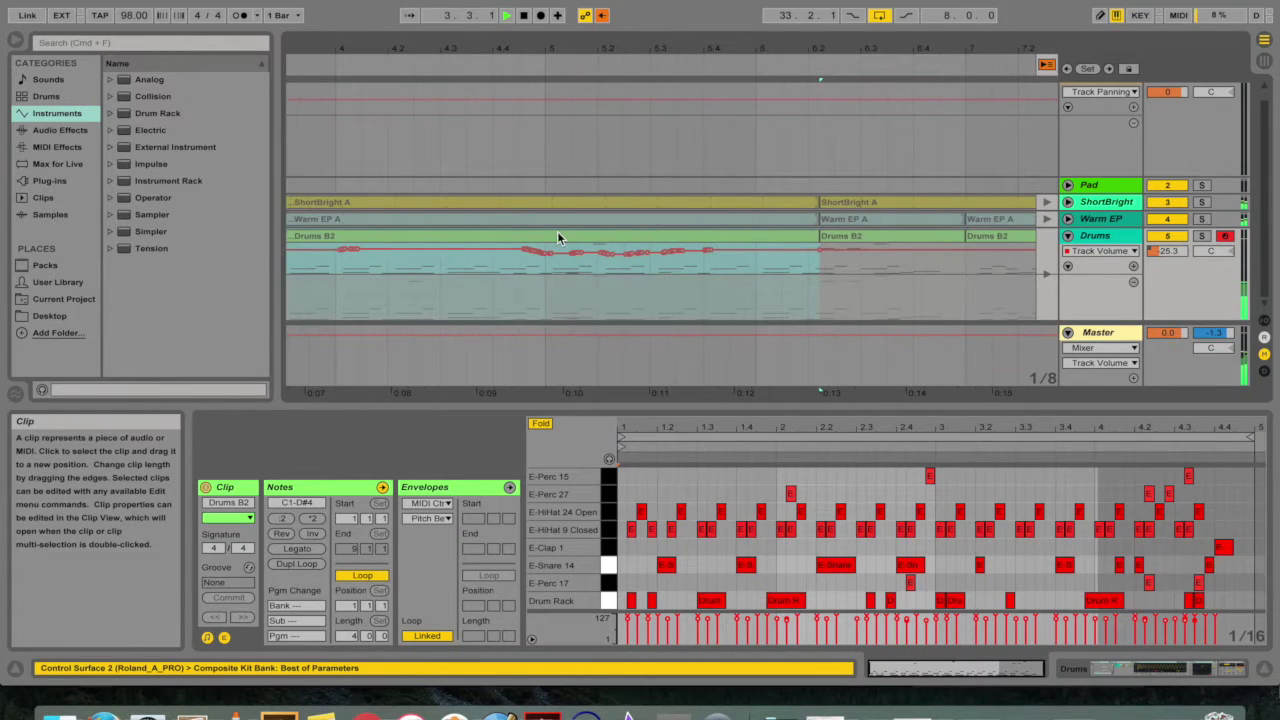
{"action": "left_click", "coordinate": [602, 15]}
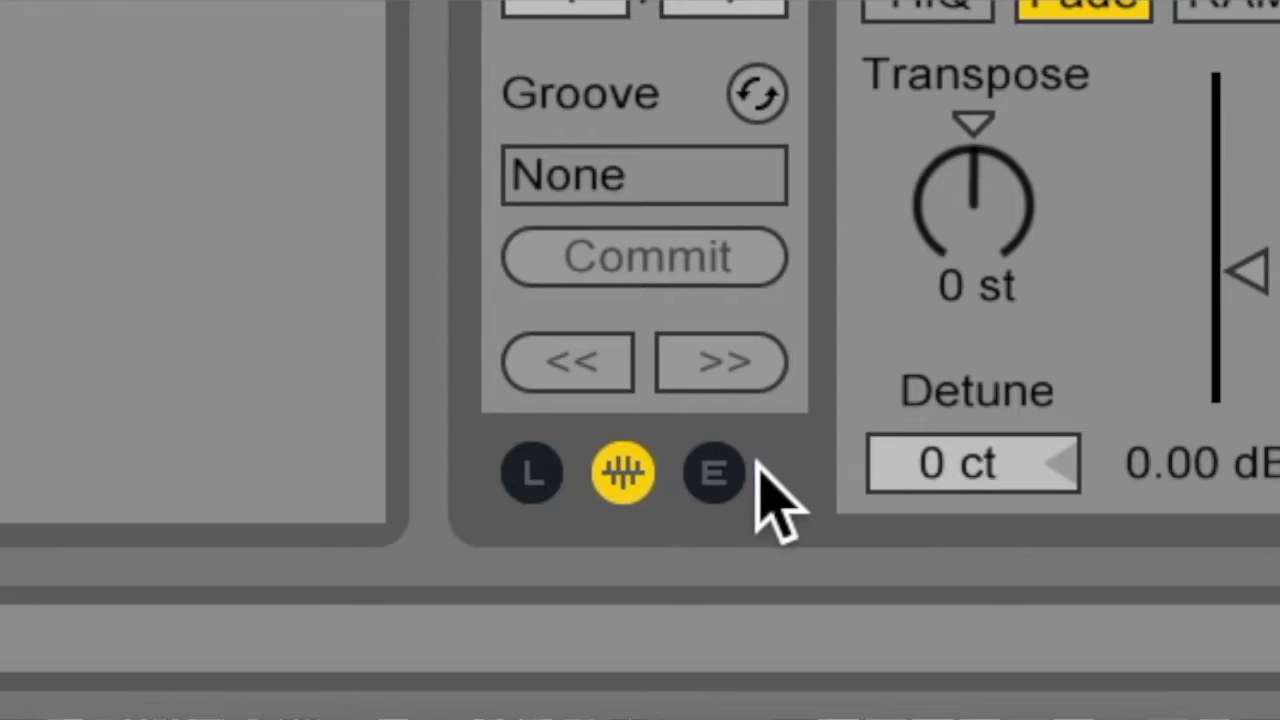
Open the Warm EP B clip's envelopes, draw a stepped transposition envelope, then undo it.
{"action": "left_click", "coordinate": [714, 473]}
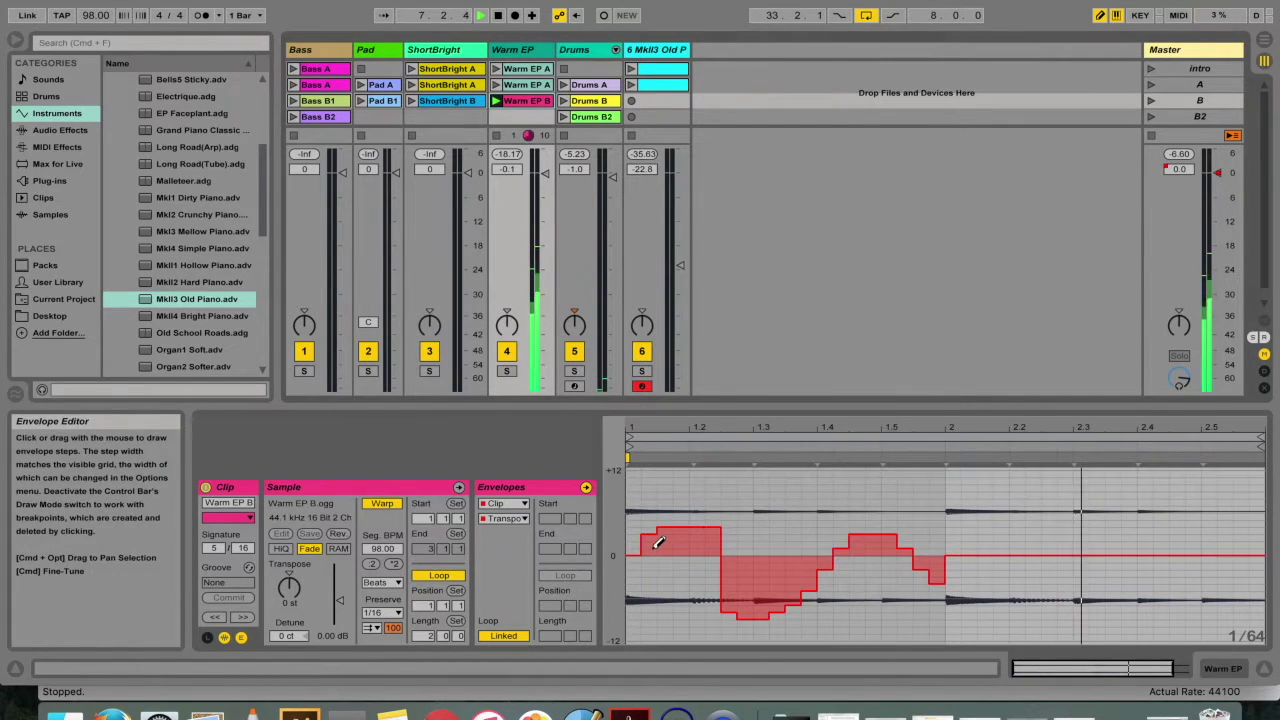
{"action": "mouse_move", "coordinate": [654, 530]}
{"action": "left_mouse_down"}
{"action": "mouse_move", "coordinate": [671, 490]}
{"action": "mouse_move", "coordinate": [723, 506]}
{"action": "mouse_move", "coordinate": [744, 639]}
{"action": "mouse_move", "coordinate": [755, 639]}
{"action": "mouse_move", "coordinate": [819, 480]}
{"action": "mouse_move", "coordinate": [842, 486]}
{"action": "mouse_move", "coordinate": [875, 612]}
{"action": "left_mouse_up"}
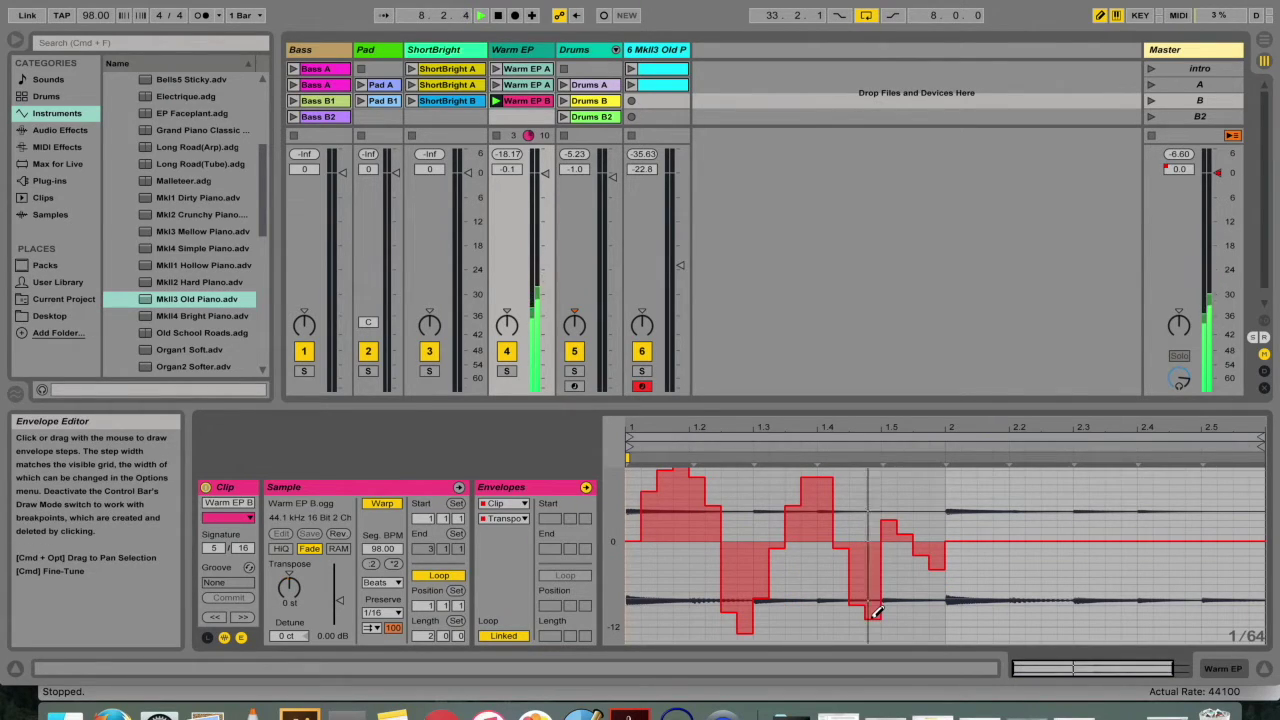
{"action": "key", "text": "super+z"}
{"action": "key", "text": "super+z"}
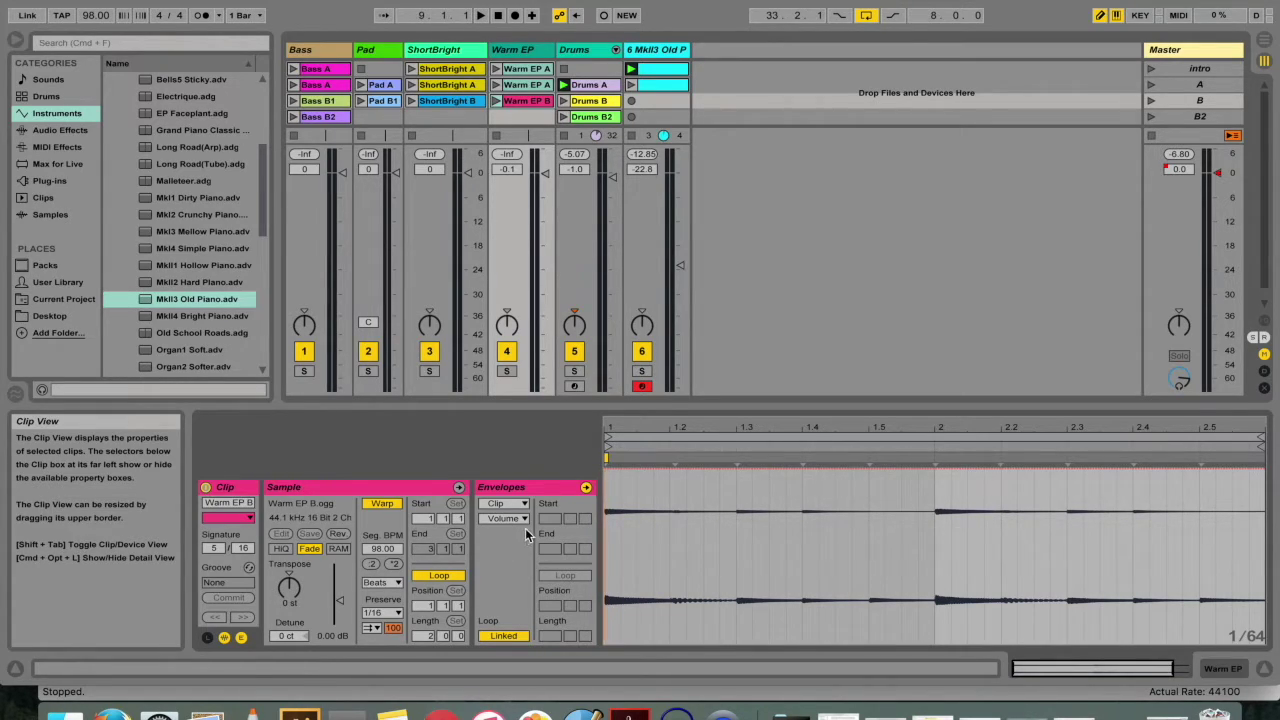
Play Warm EP B, redraw transposition steps later in the clip, then select Drums A.
{"action": "left_click", "coordinate": [515, 504]}
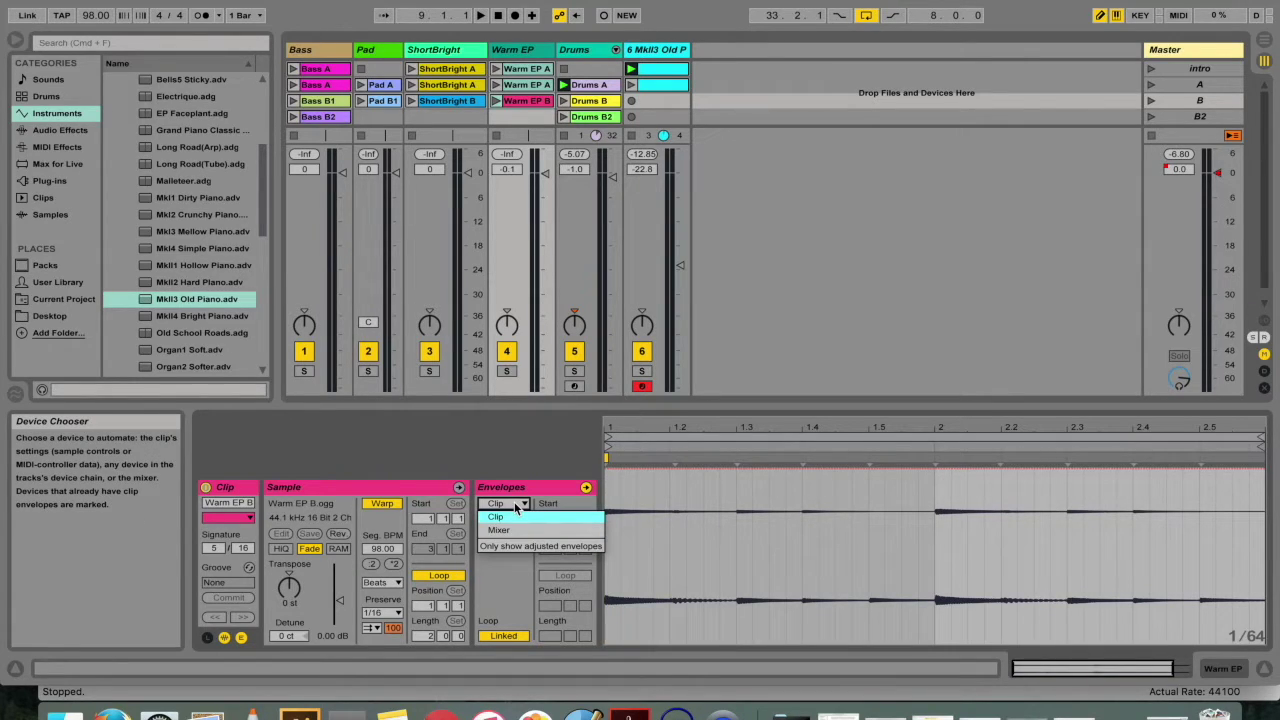
{"action": "left_click", "coordinate": [496, 516]}
{"action": "key", "text": "Return"}
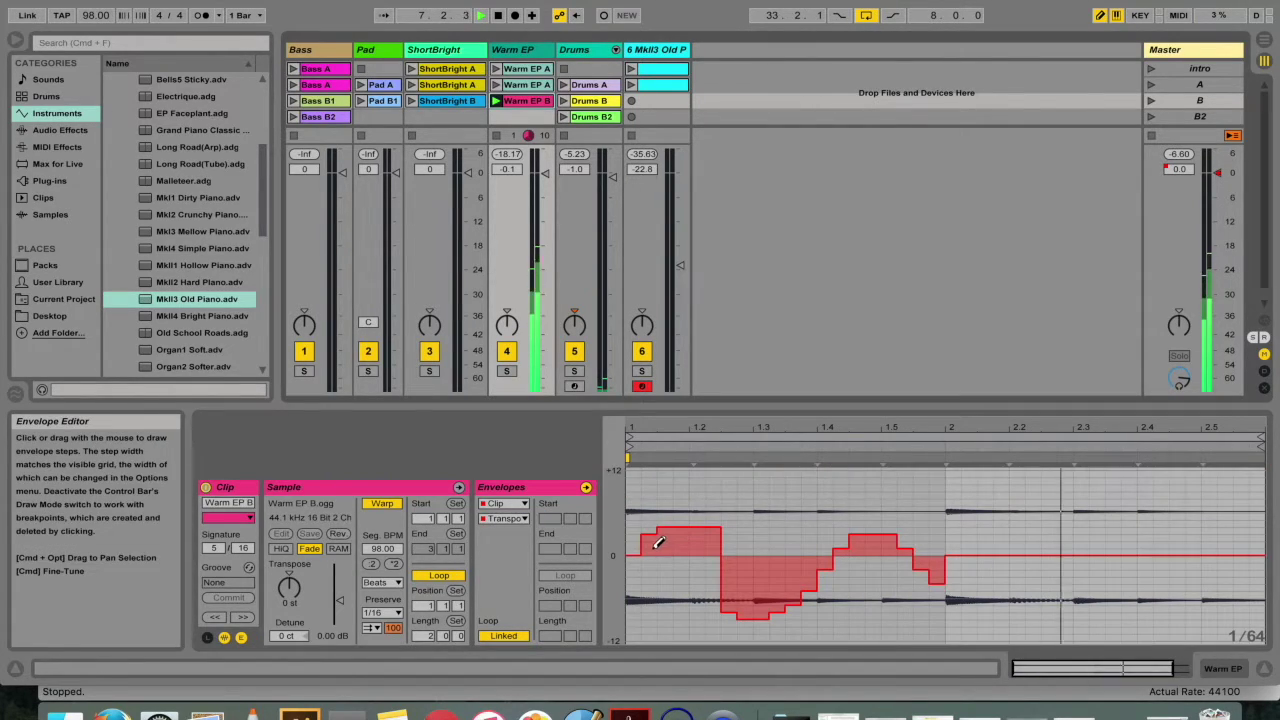
{"action": "mouse_move", "coordinate": [715, 484]}
{"action": "left_mouse_down"}
{"action": "mouse_move", "coordinate": [746, 642]}
{"action": "mouse_move", "coordinate": [808, 496]}
{"action": "mouse_move", "coordinate": [836, 471]}
{"action": "mouse_move", "coordinate": [876, 612]}
{"action": "left_mouse_up"}
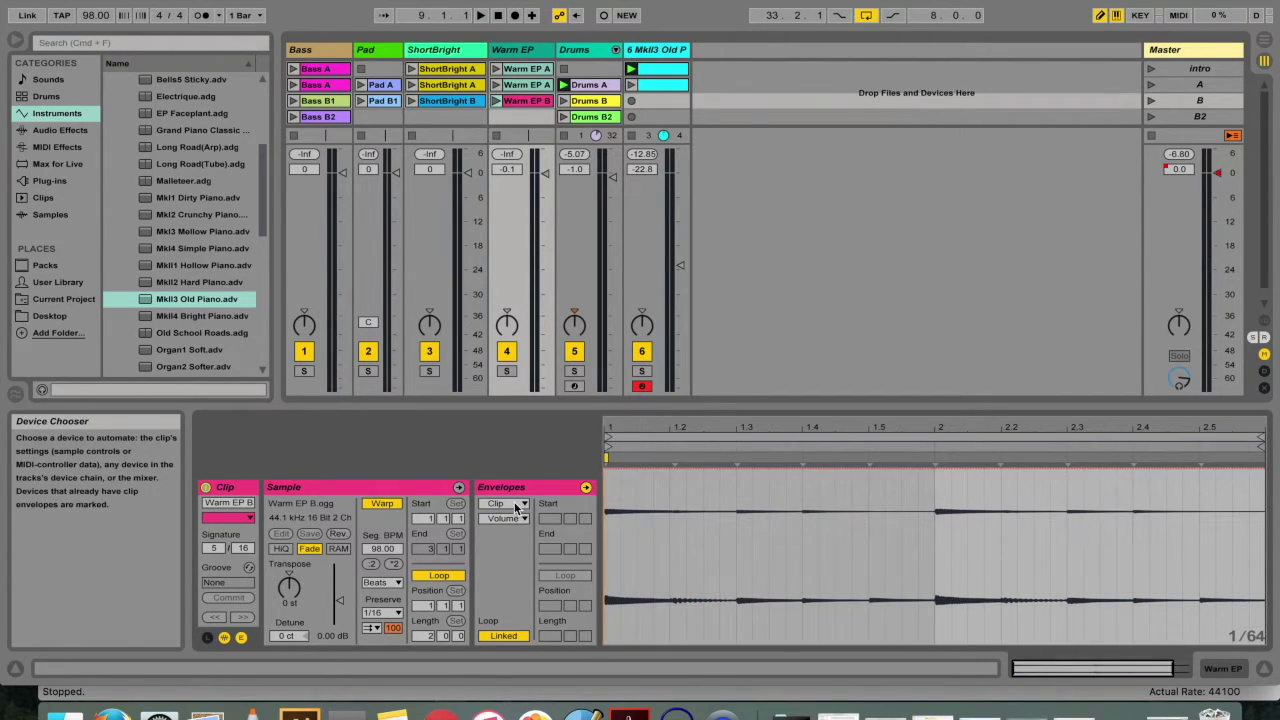
{"action": "left_click", "coordinate": [516, 504]}
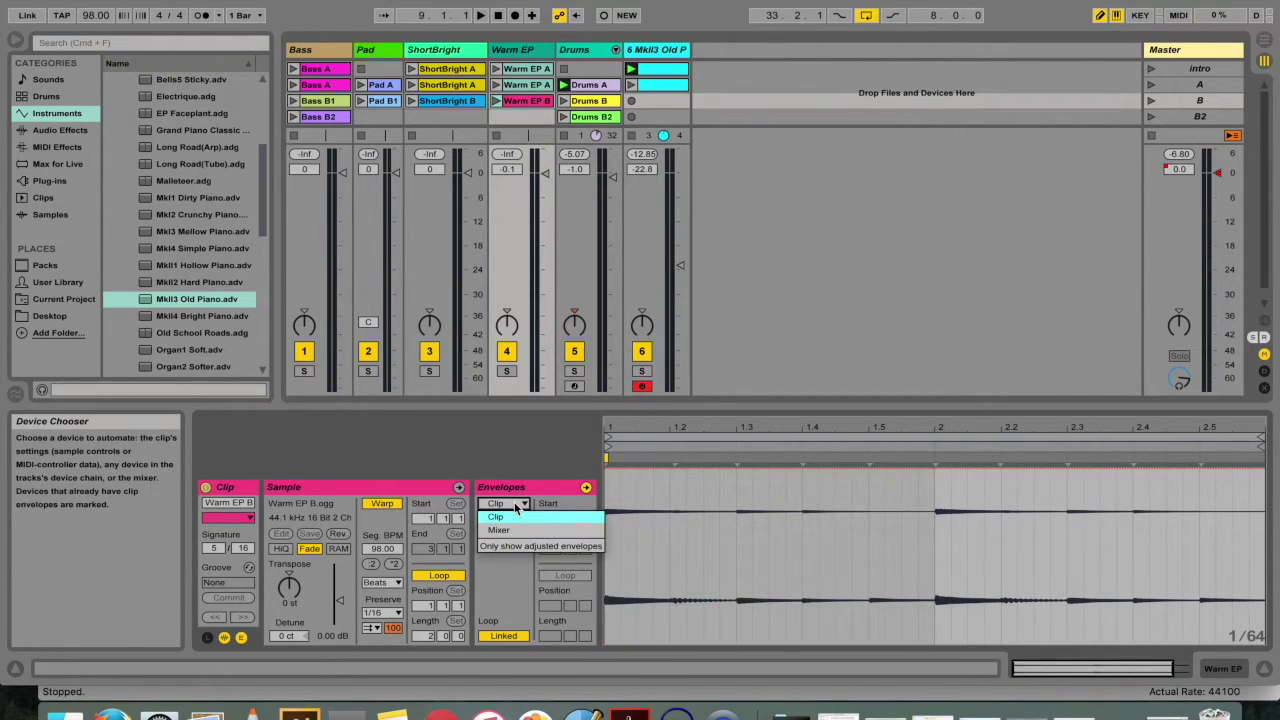
{"action": "left_click", "coordinate": [516, 505]}
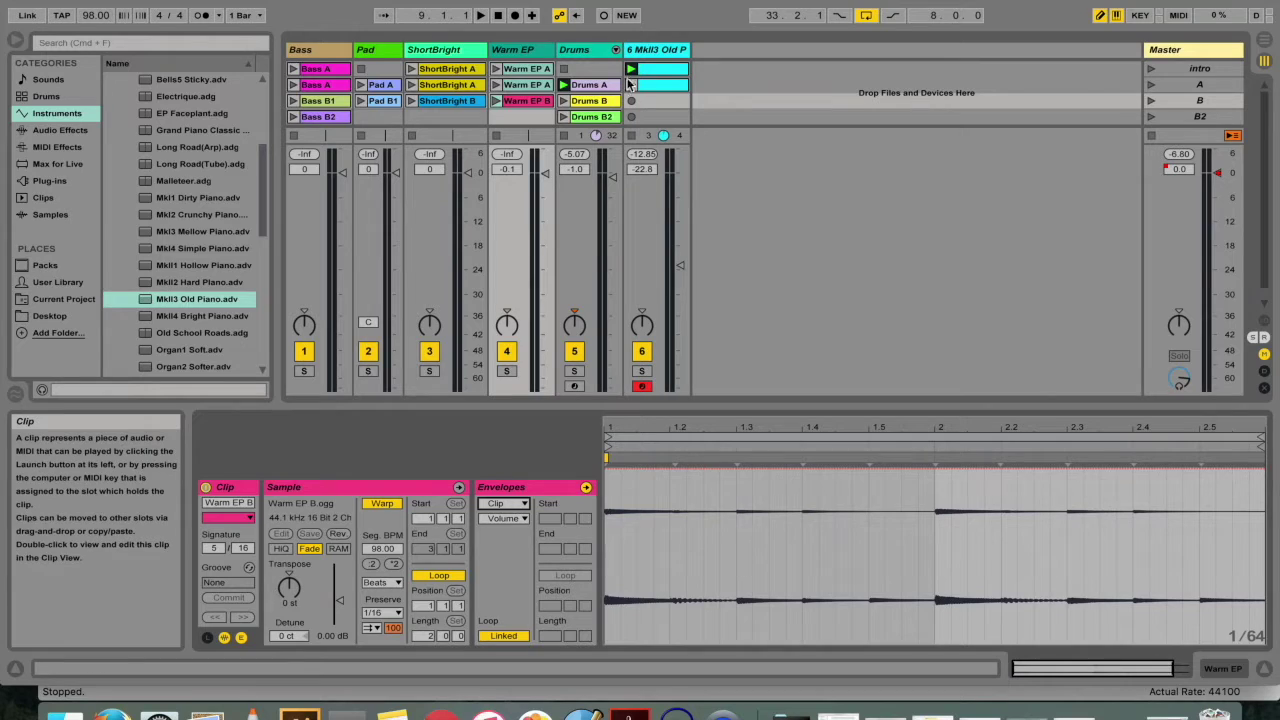
{"action": "left_click", "coordinate": [589, 84]}
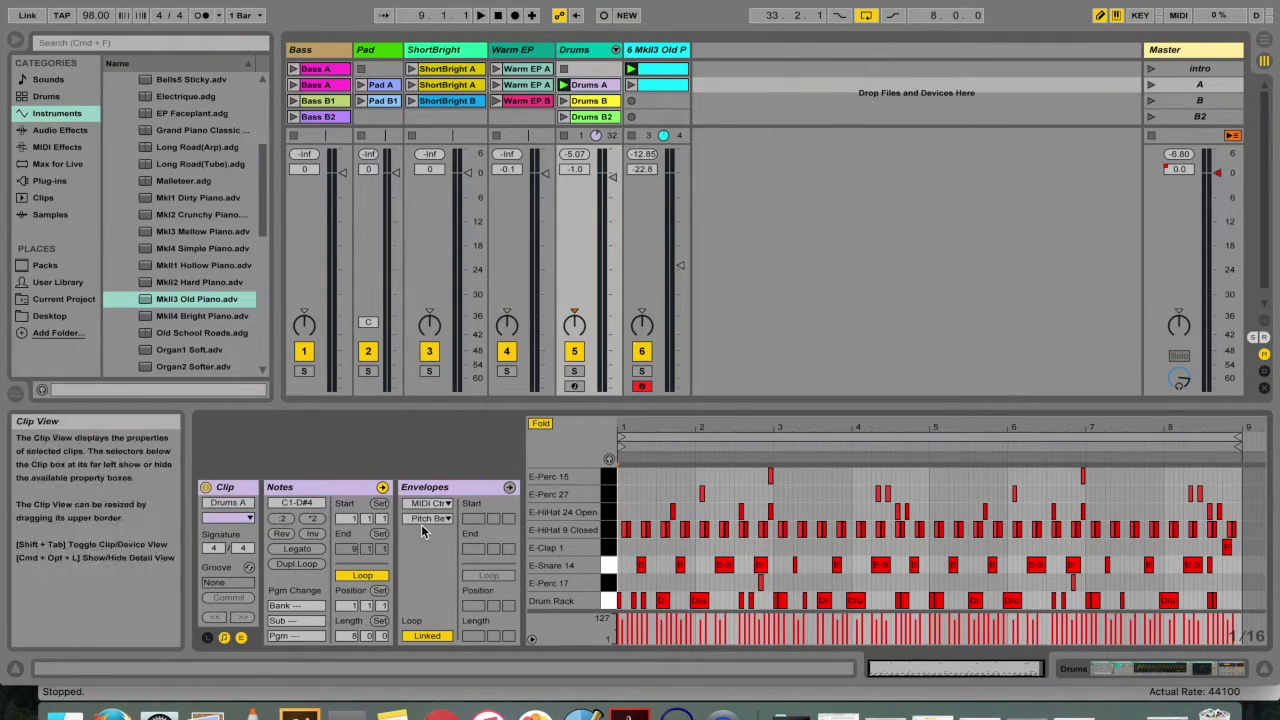
Draw a Drums A Mixer Speaker envelope off from bar 1.3 to 3, plus a dip near 4.7.
{"action": "left_click", "coordinate": [440, 504]}
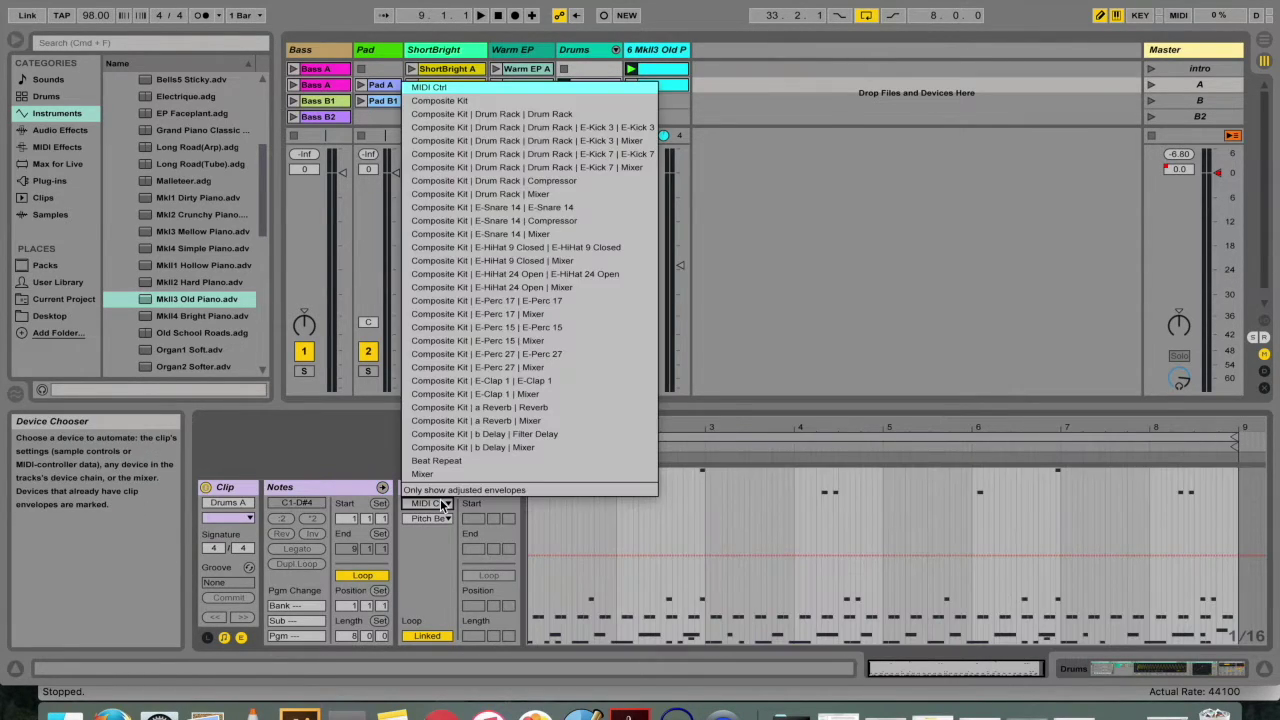
{"action": "left_click", "coordinate": [468, 447]}
{"action": "left_click_drag", "start_coordinate": [575, 552], "coordinate": [703, 571]}
{"action": "left_click", "coordinate": [858, 552]}
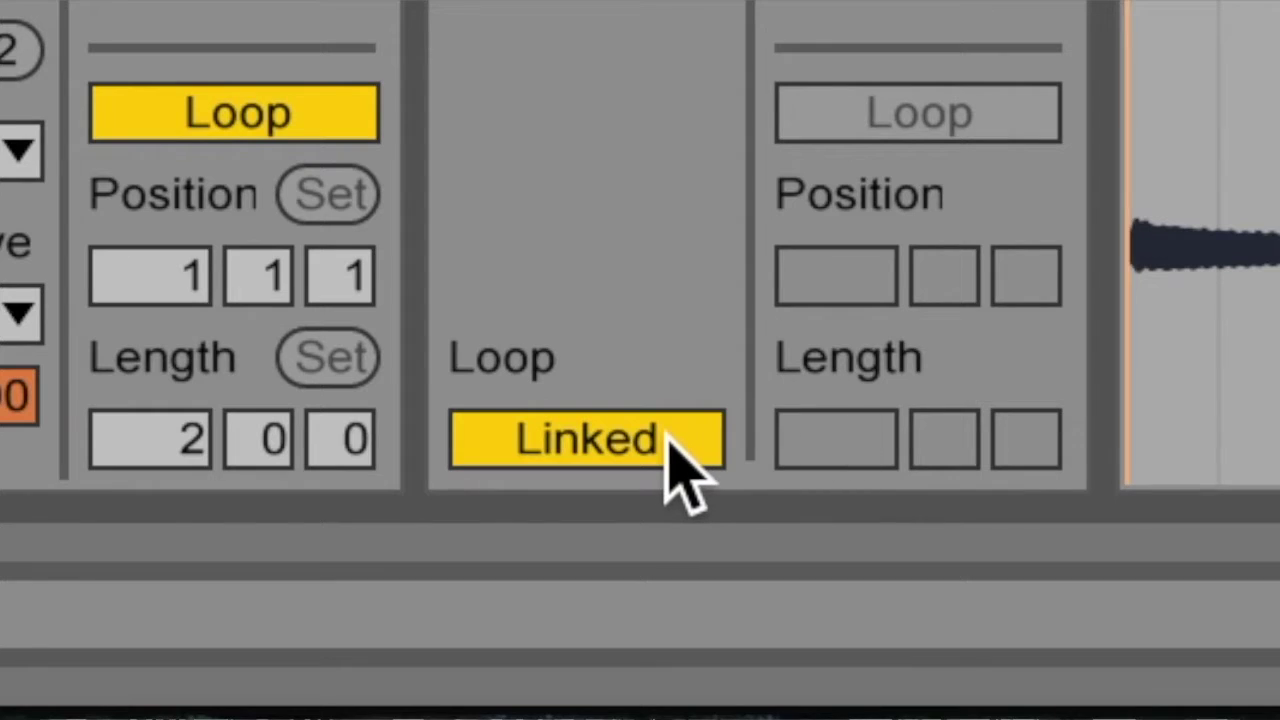
Unlink the Warm EP B envelope loop and set its length to 8 bars, then 2 bars.
{"action": "left_click", "coordinate": [655, 462]}
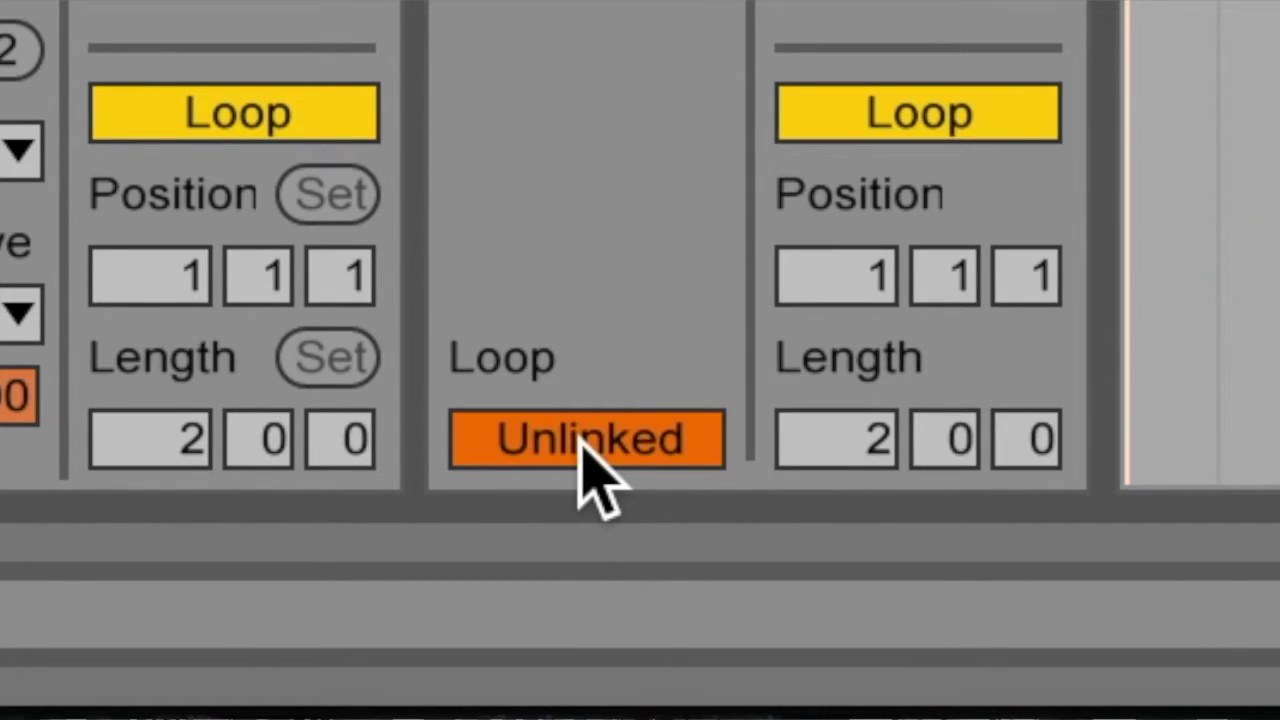
{"action": "left_click", "coordinate": [878, 447]}
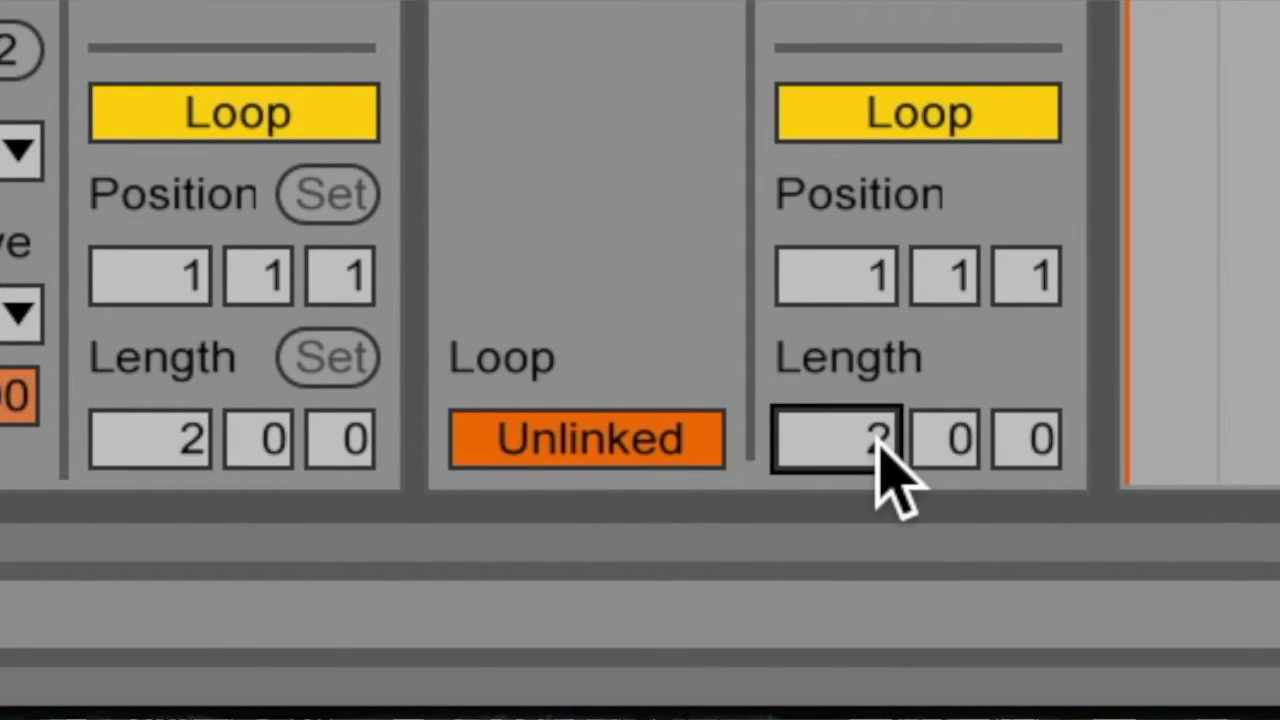
{"action": "type", "text": "8"}
{"action": "key", "text": "Return"}
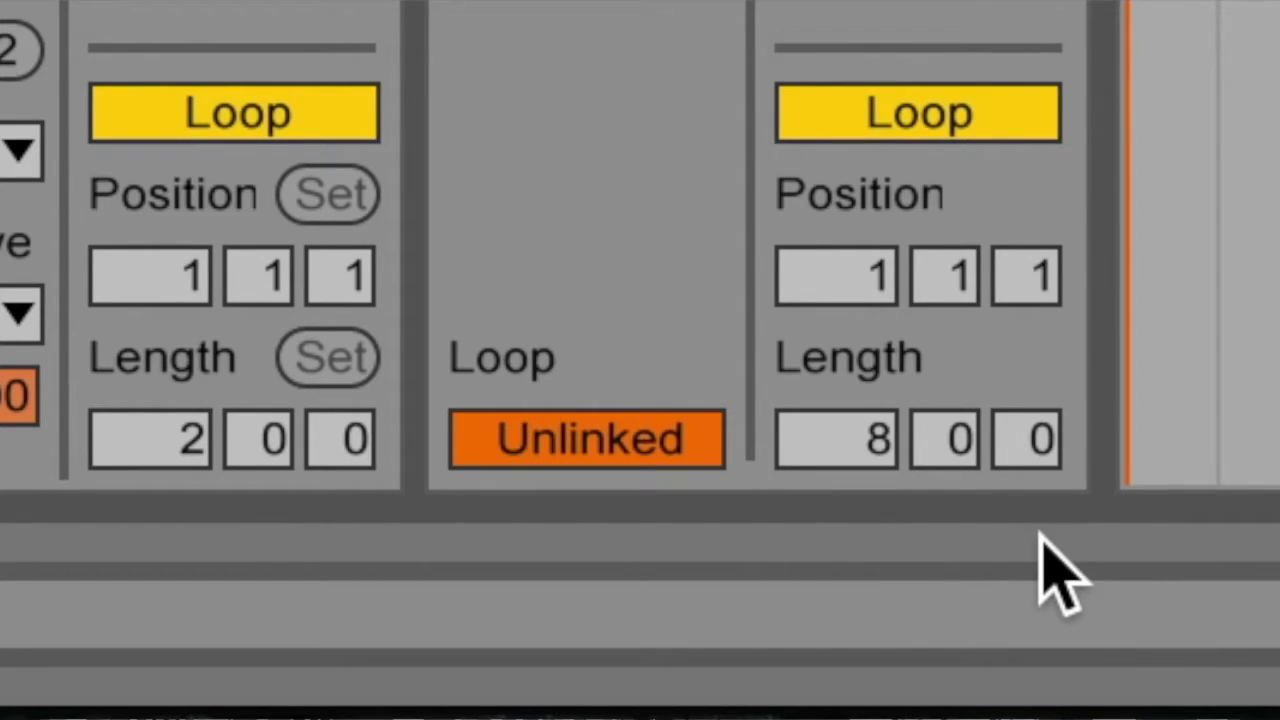
{"action": "type", "text": "2"}
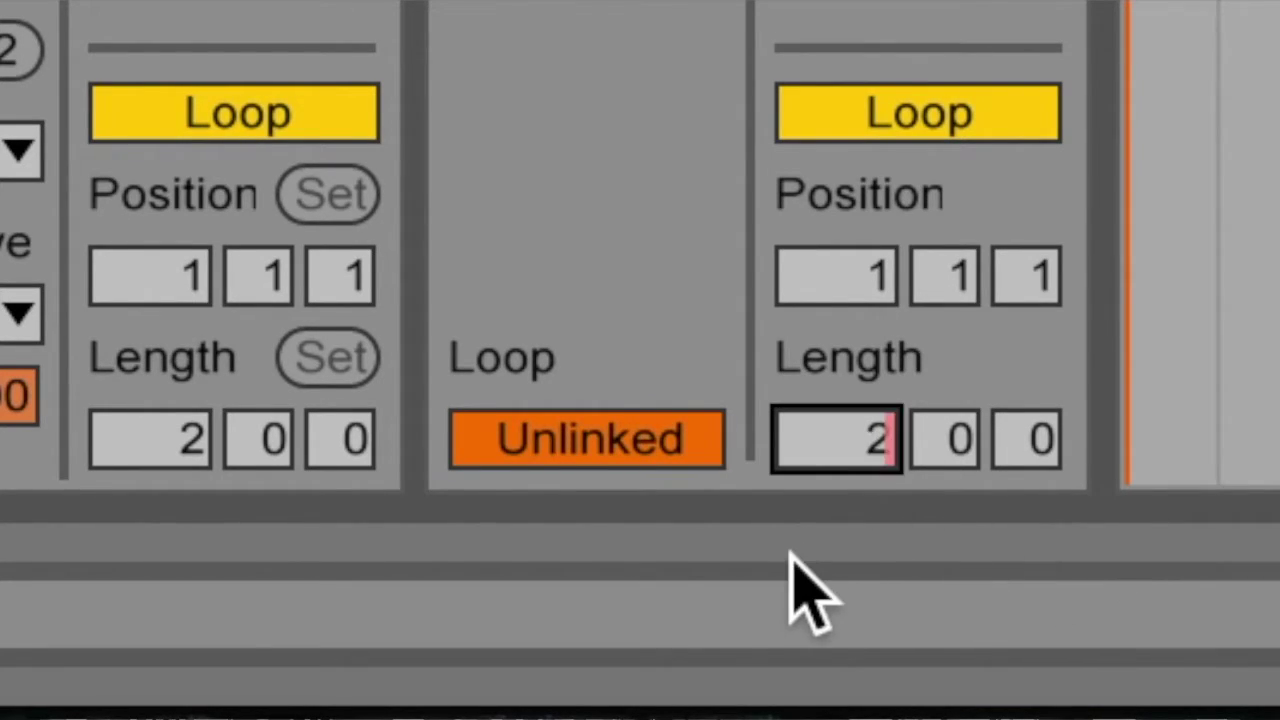
{"action": "key", "text": "Return"}
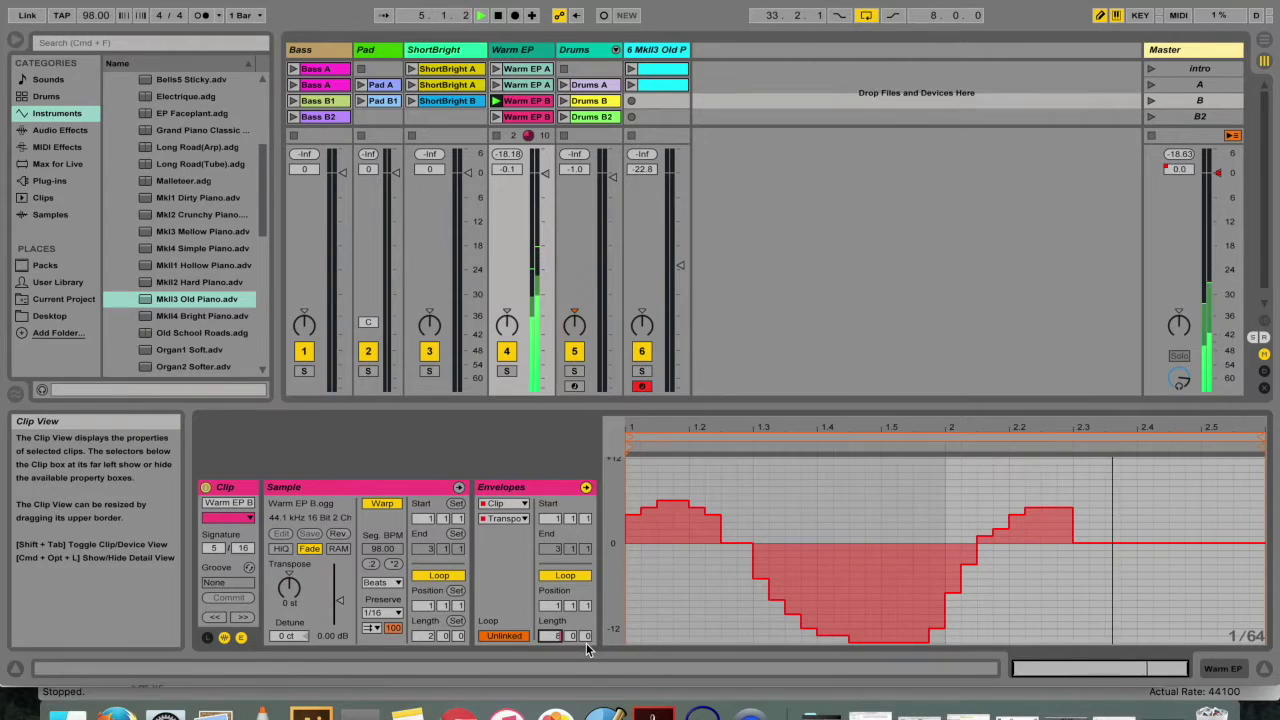
Set the envelope loop length to 8, then back to 2 bars, and relink it to the clip.
{"action": "type", "text": "8"}
{"action": "key", "text": "Return"}
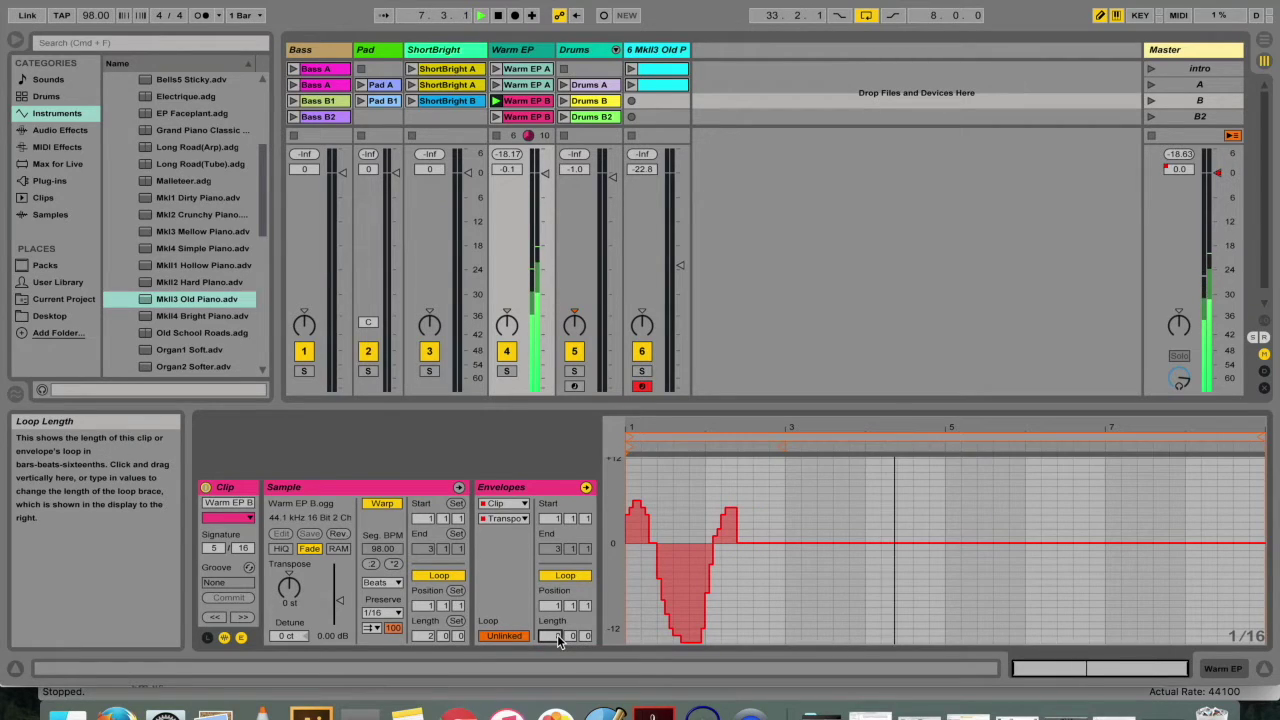
{"action": "type", "text": "2"}
{"action": "key", "text": "Return"}
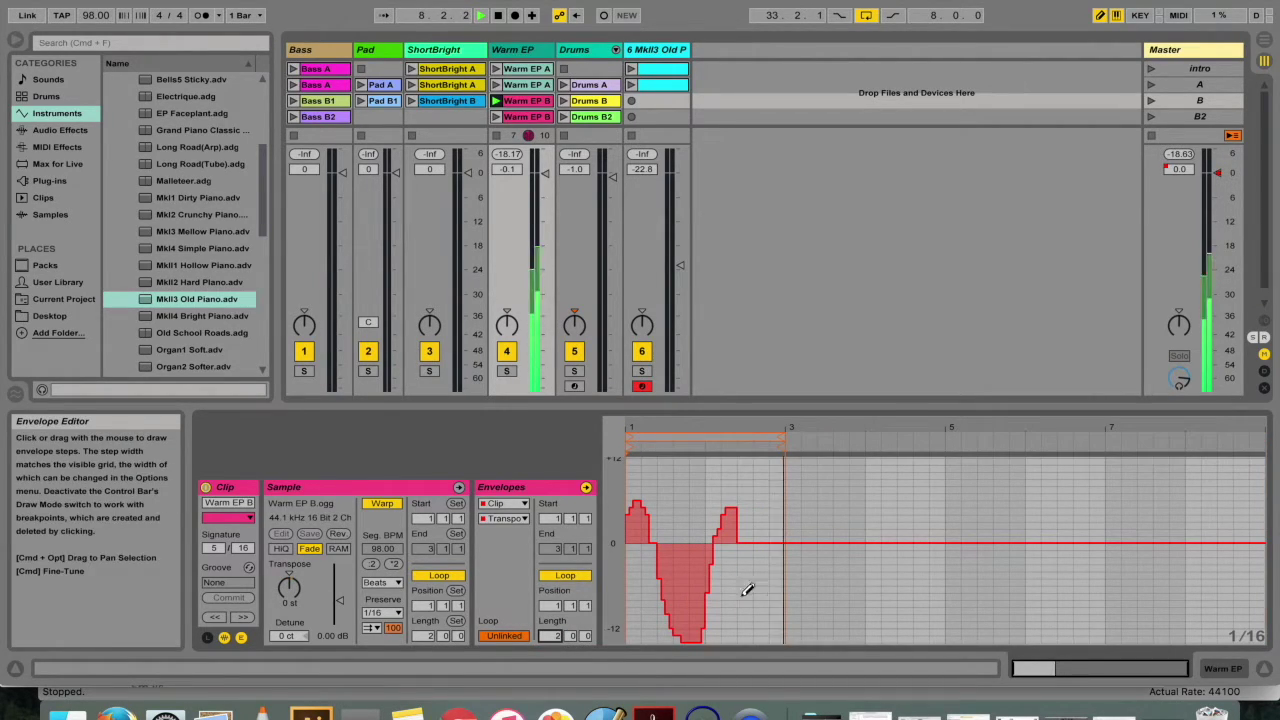
{"action": "left_click", "coordinate": [508, 636]}
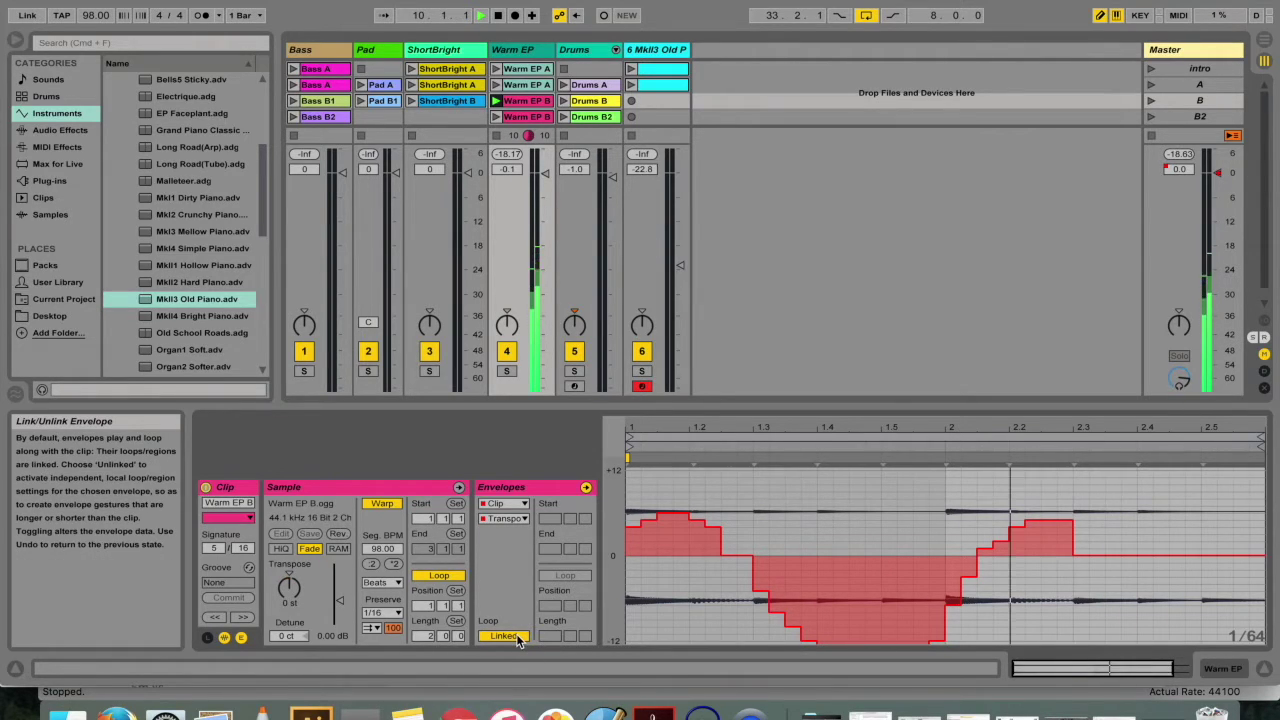
Stop Warm EP B and draw a curving Pitch Bend envelope across Drums A from bar 1.5 to 6.
{"action": "left_click", "coordinate": [495, 136]}
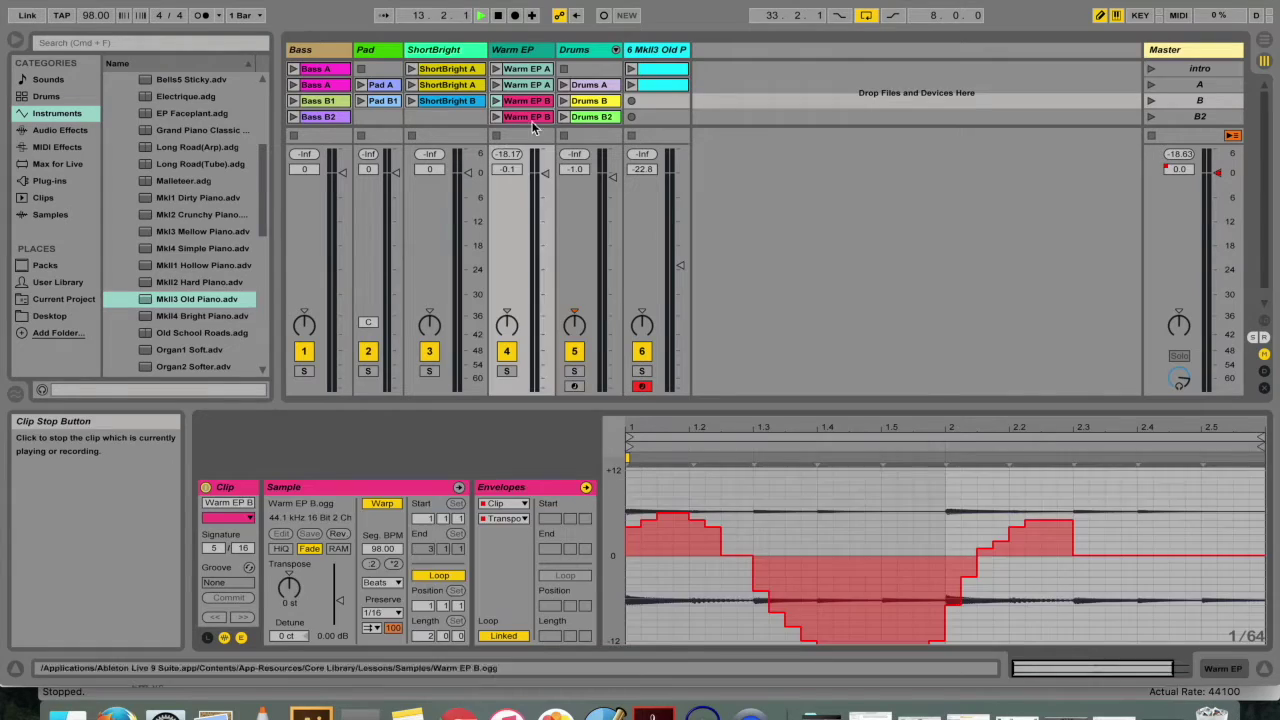
{"action": "left_click", "coordinate": [588, 84]}
{"action": "mouse_move", "coordinate": [553, 556]}
{"action": "left_mouse_down"}
{"action": "mouse_move", "coordinate": [612, 612]}
{"action": "mouse_move", "coordinate": [666, 558]}
{"action": "mouse_move", "coordinate": [696, 569]}
{"action": "mouse_move", "coordinate": [706, 608]}
{"action": "mouse_move", "coordinate": [826, 560]}
{"action": "mouse_move", "coordinate": [885, 608]}
{"action": "mouse_move", "coordinate": [945, 570]}
{"action": "mouse_move", "coordinate": [1003, 590]}
{"action": "left_mouse_up"}
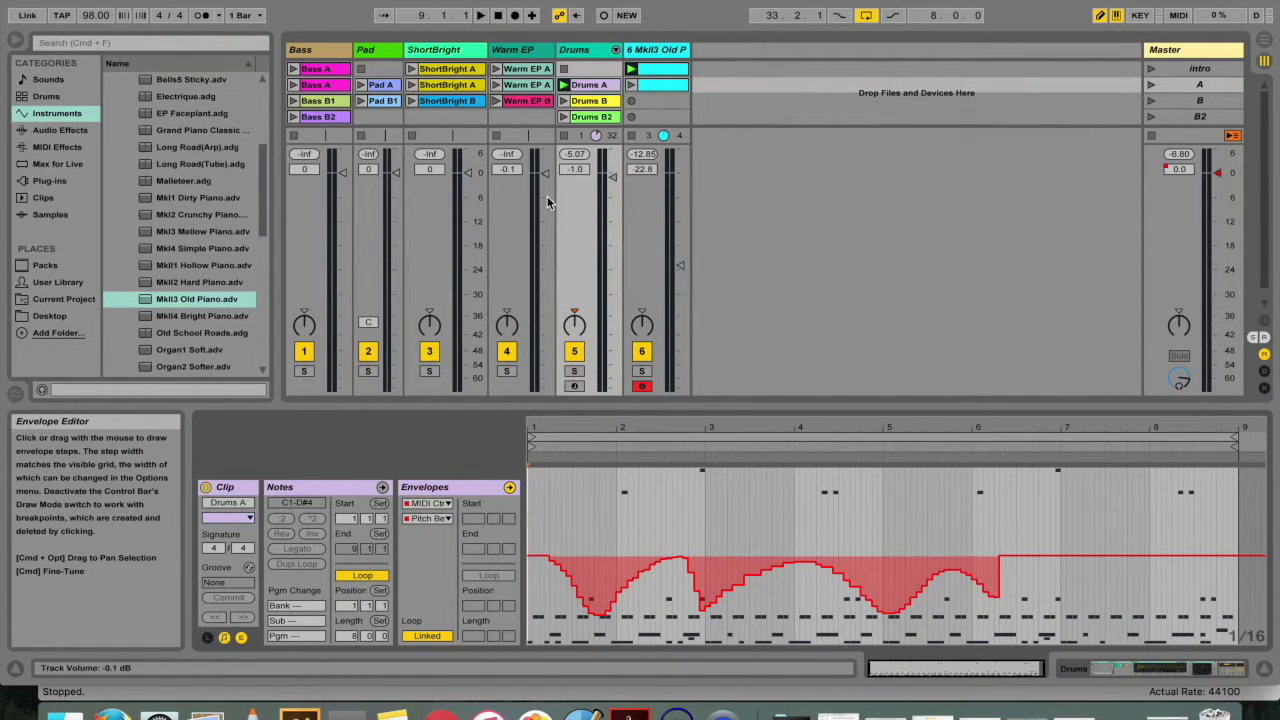
Draw a Transposition Modulation envelope on the Warm EP B clip rising to about +3 st.
{"action": "left_click", "coordinate": [513, 101]}
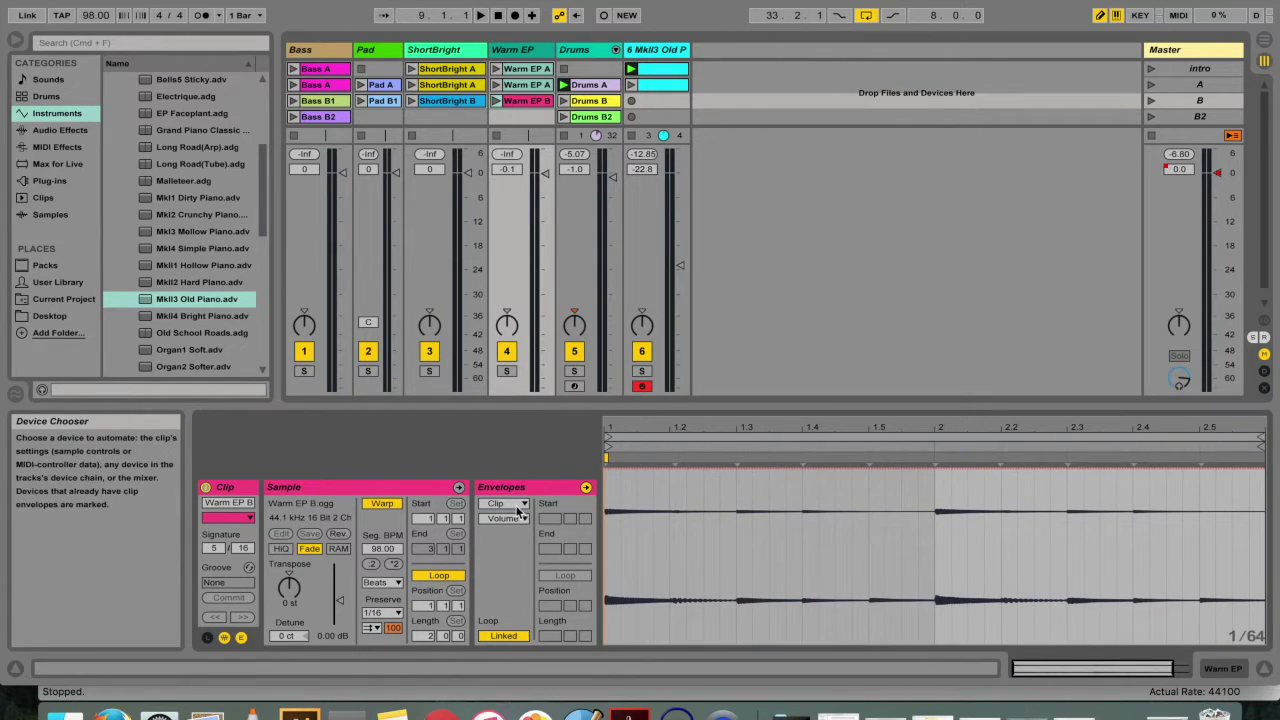
{"action": "left_click", "coordinate": [505, 518]}
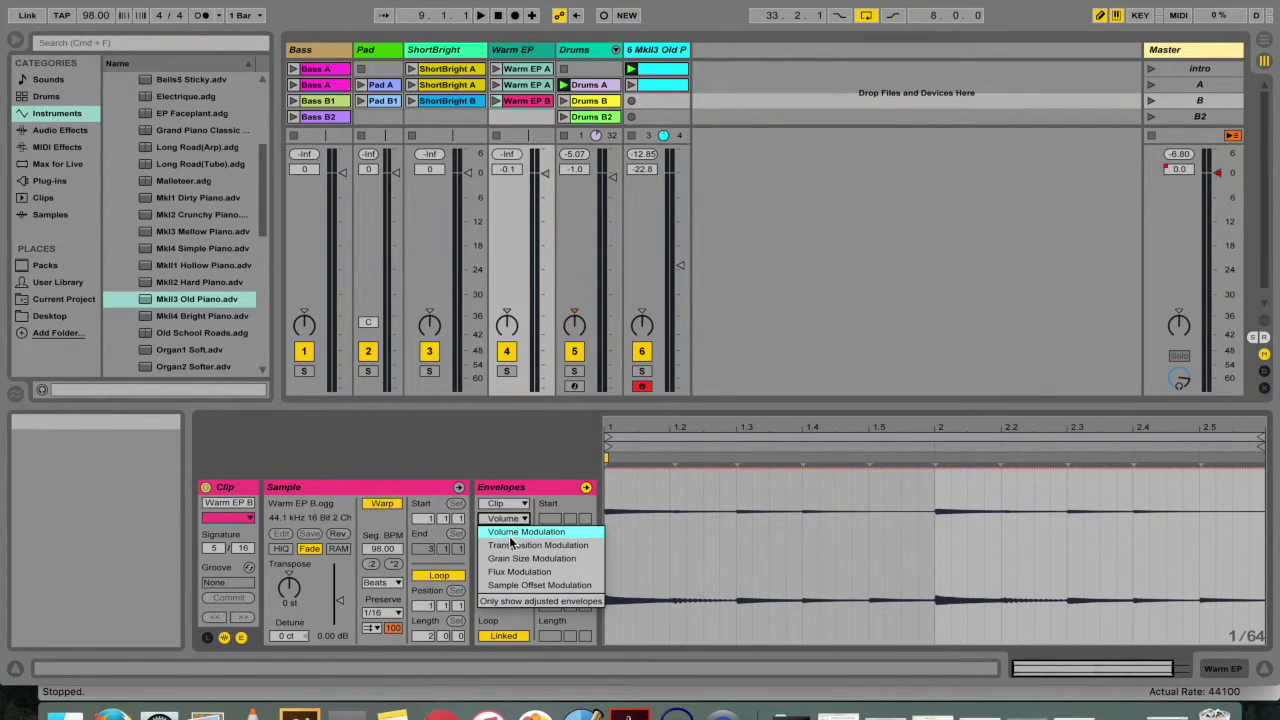
{"action": "left_click", "coordinate": [534, 546]}
{"action": "mouse_move", "coordinate": [642, 545]}
{"action": "left_mouse_down"}
{"action": "mouse_move", "coordinate": [731, 530]}
{"action": "mouse_move", "coordinate": [741, 619]}
{"action": "mouse_move", "coordinate": [918, 545]}
{"action": "mouse_move", "coordinate": [945, 578]}
{"action": "left_mouse_up"}
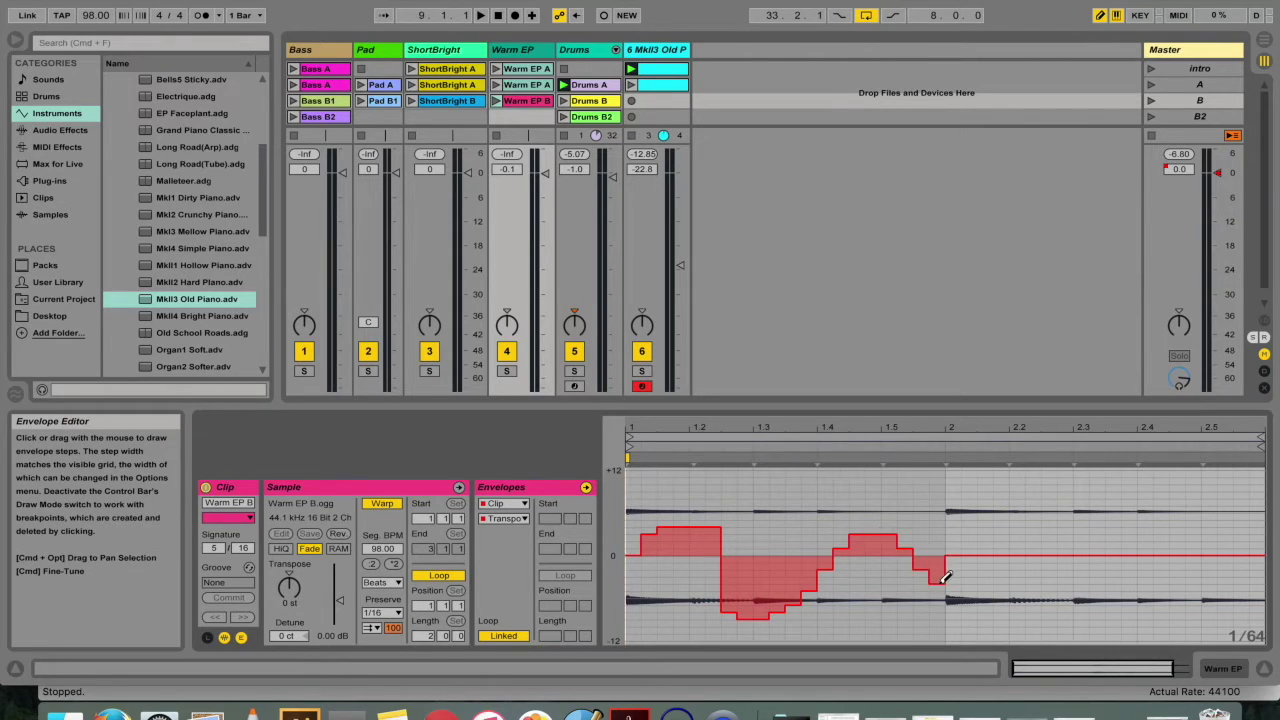
Unlink track 6's Old Piano clip envelope loop, then delete the F#3 note at its start.
{"action": "left_click", "coordinate": [657, 230]}
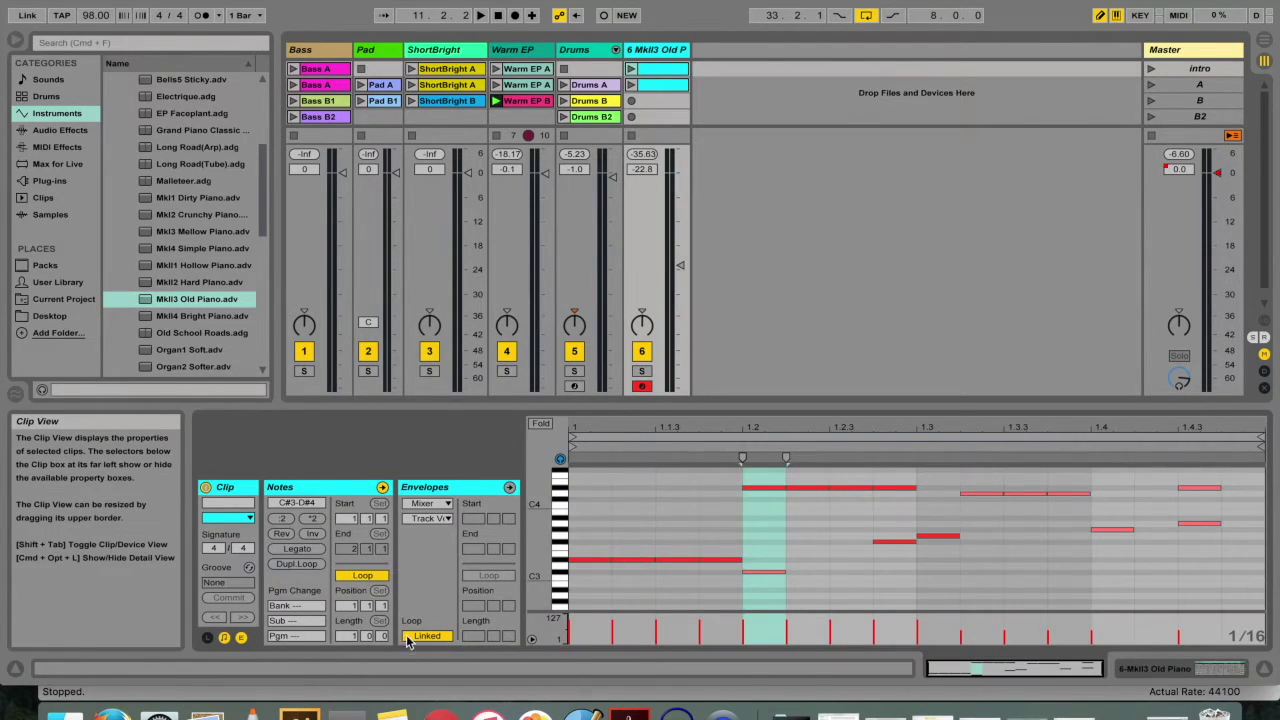
{"action": "left_click", "coordinate": [428, 637]}
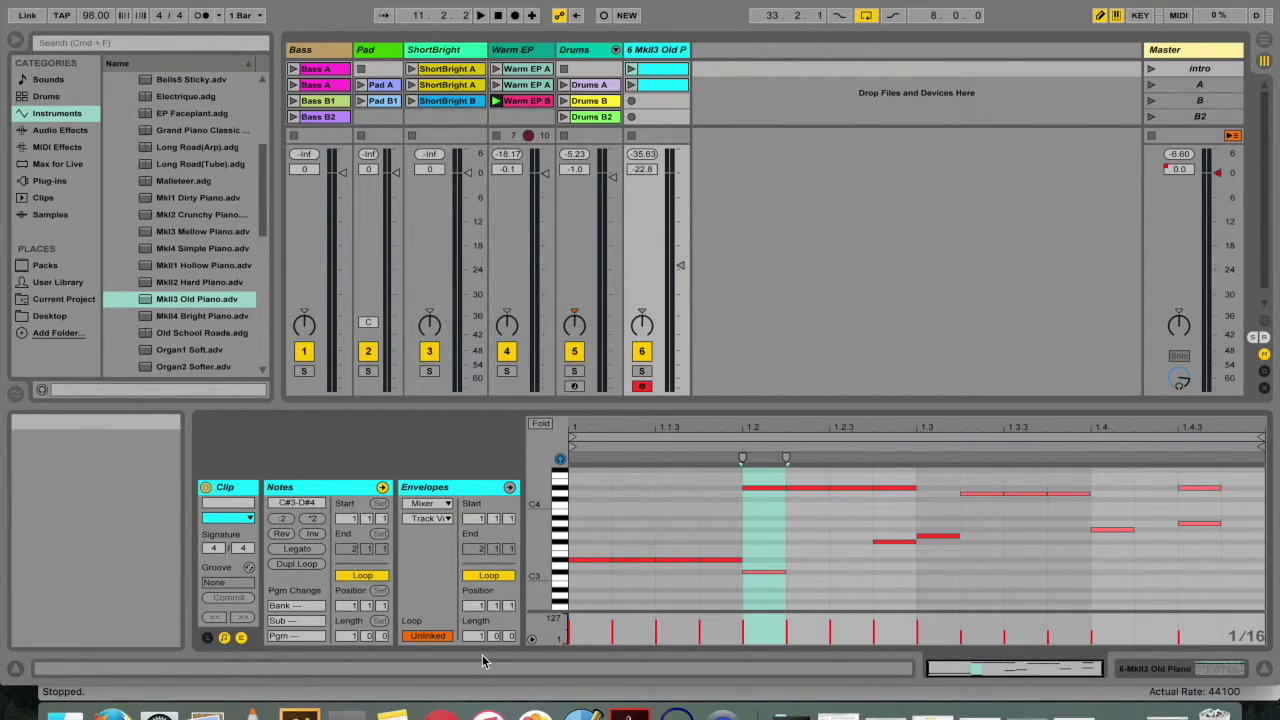
{"action": "left_click", "coordinate": [600, 541]}
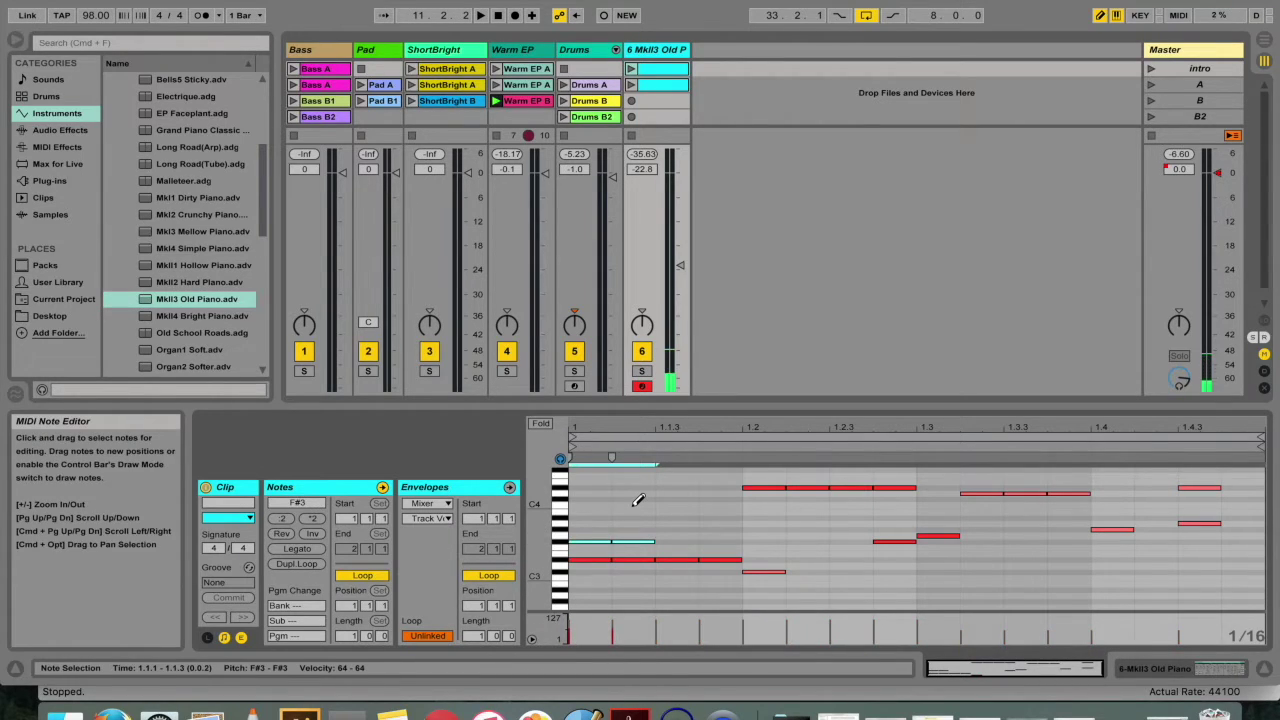
{"action": "key", "text": "Delete"}
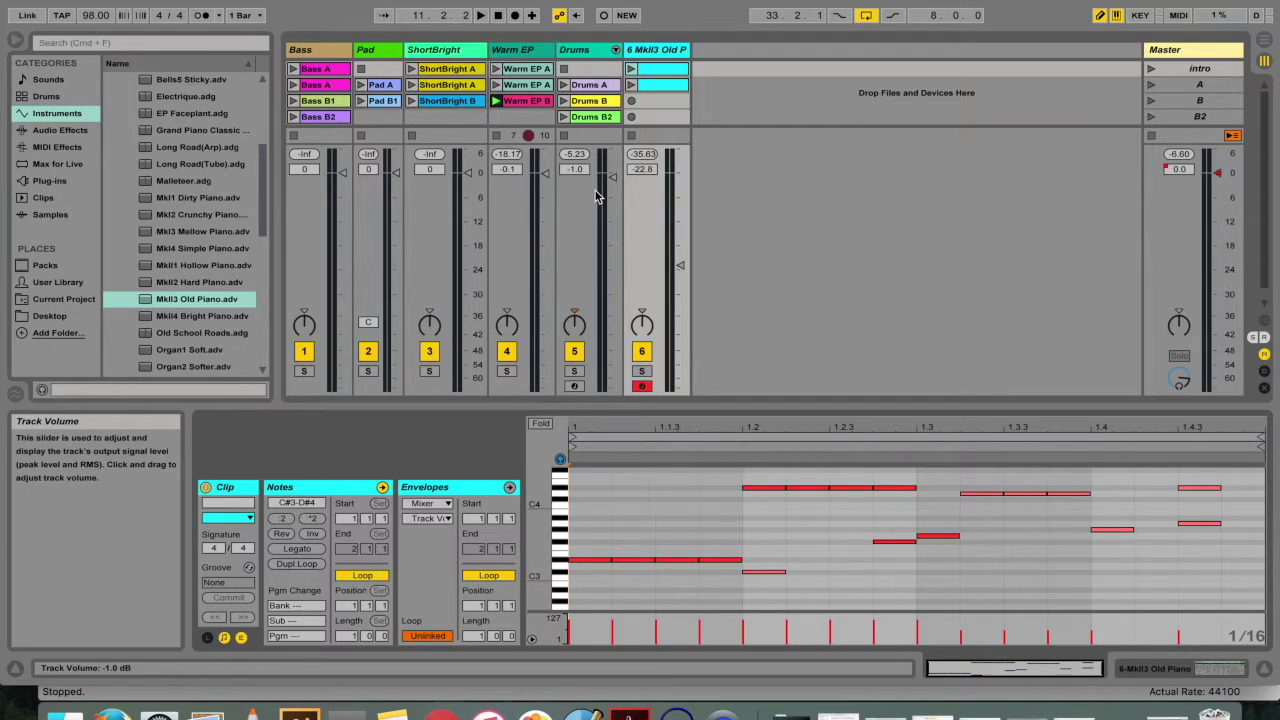
View the Warm EP B clip, then in MIDI map mode select track 6's volume as the mapping target.
{"action": "left_click", "coordinate": [523, 104]}
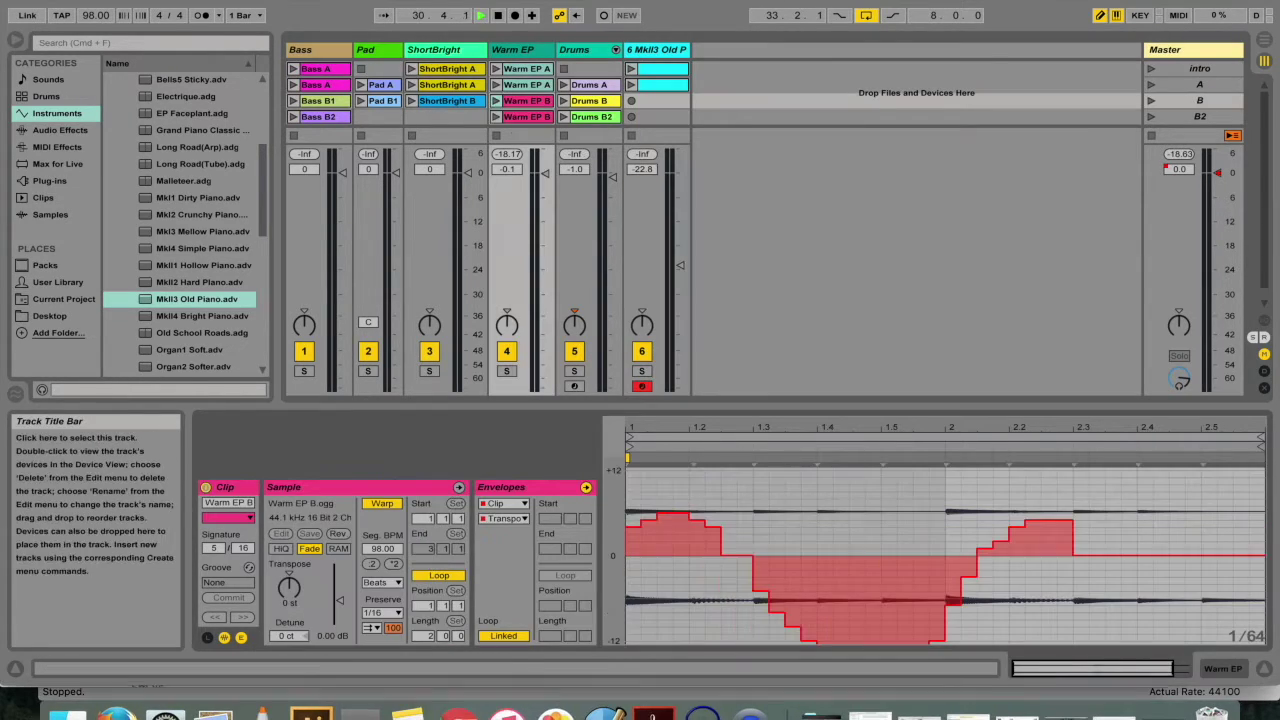
{"action": "left_click", "coordinate": [1177, 16]}
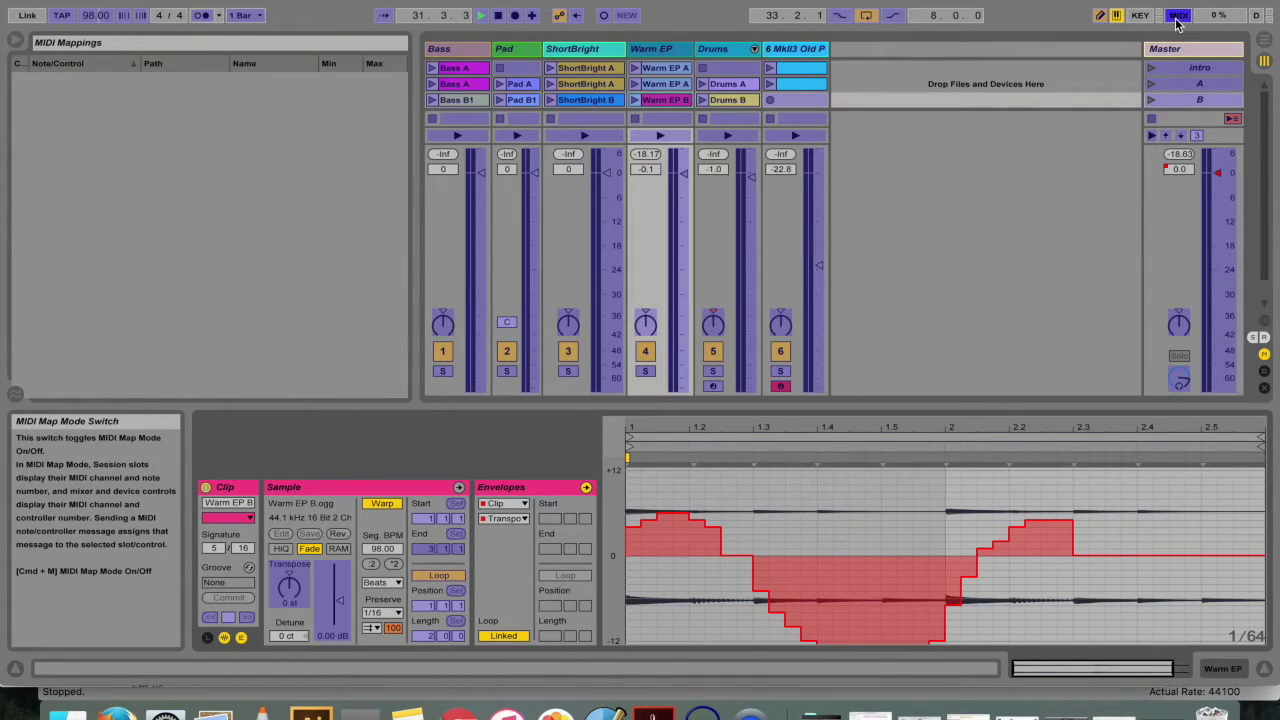
{"action": "left_click", "coordinate": [1177, 16]}
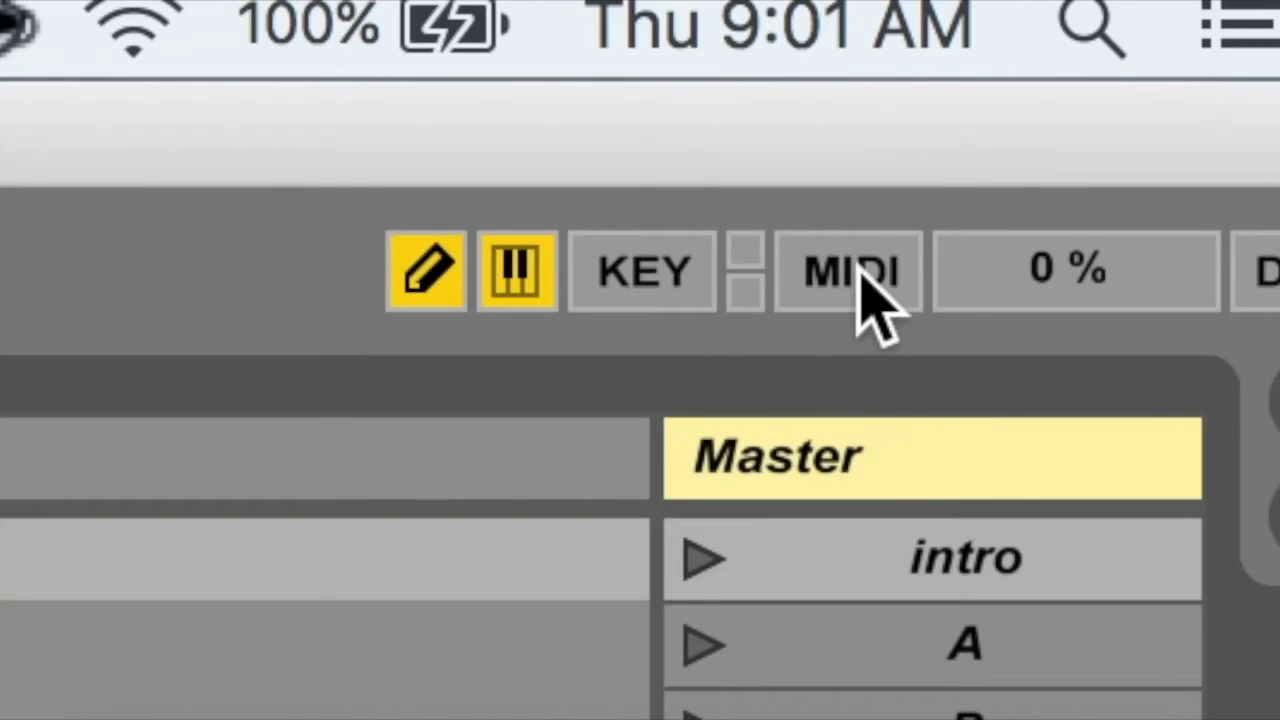
{"action": "left_click", "coordinate": [1181, 18]}
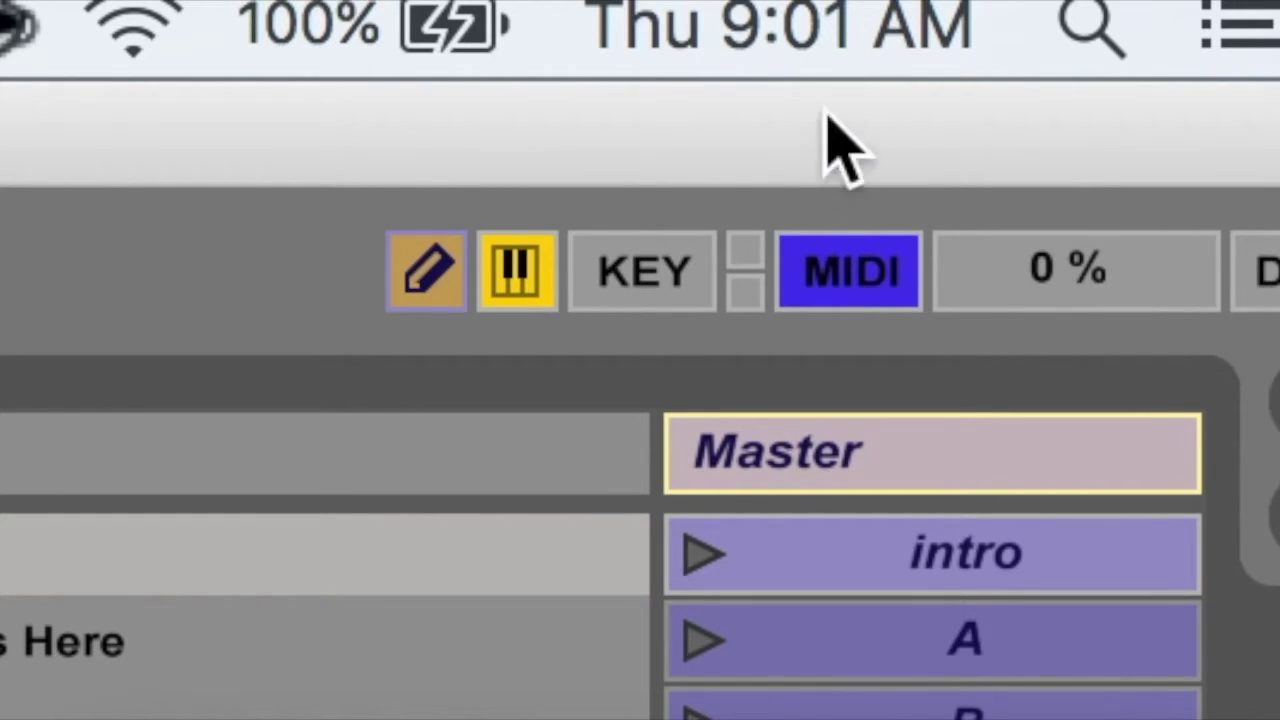
{"action": "left_click", "coordinate": [870, 285]}
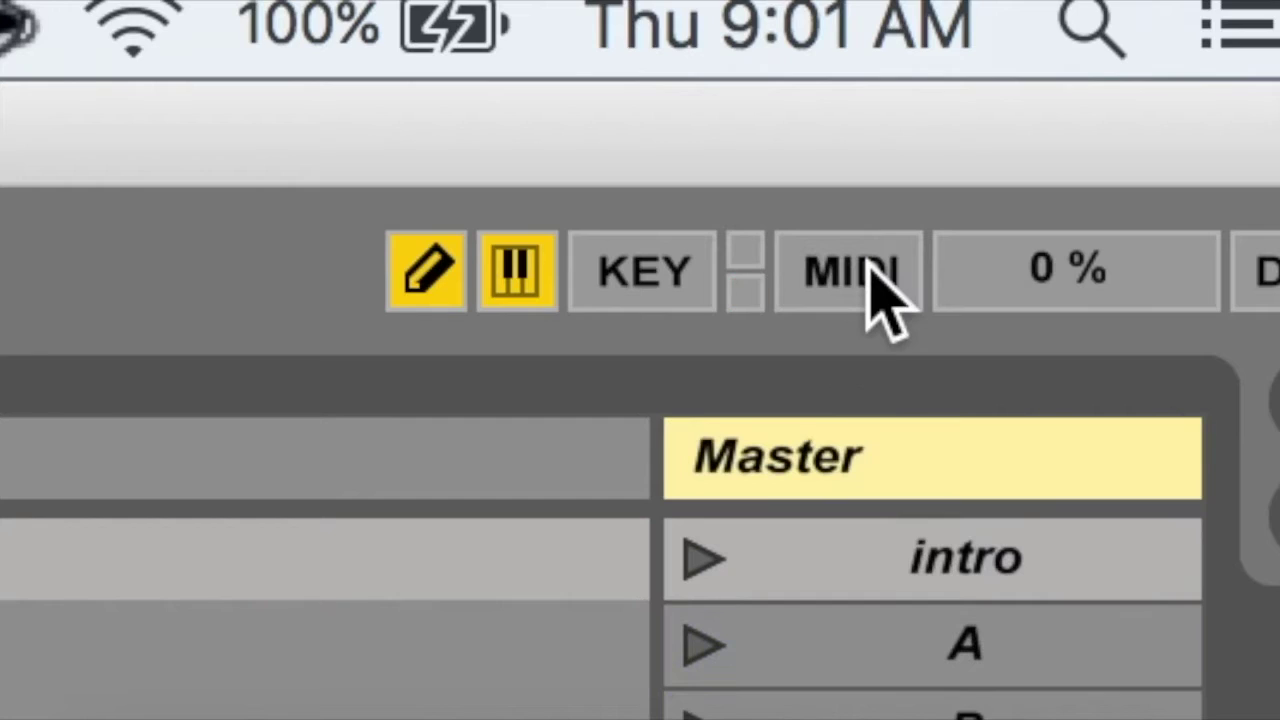
{"action": "left_click", "coordinate": [860, 275]}
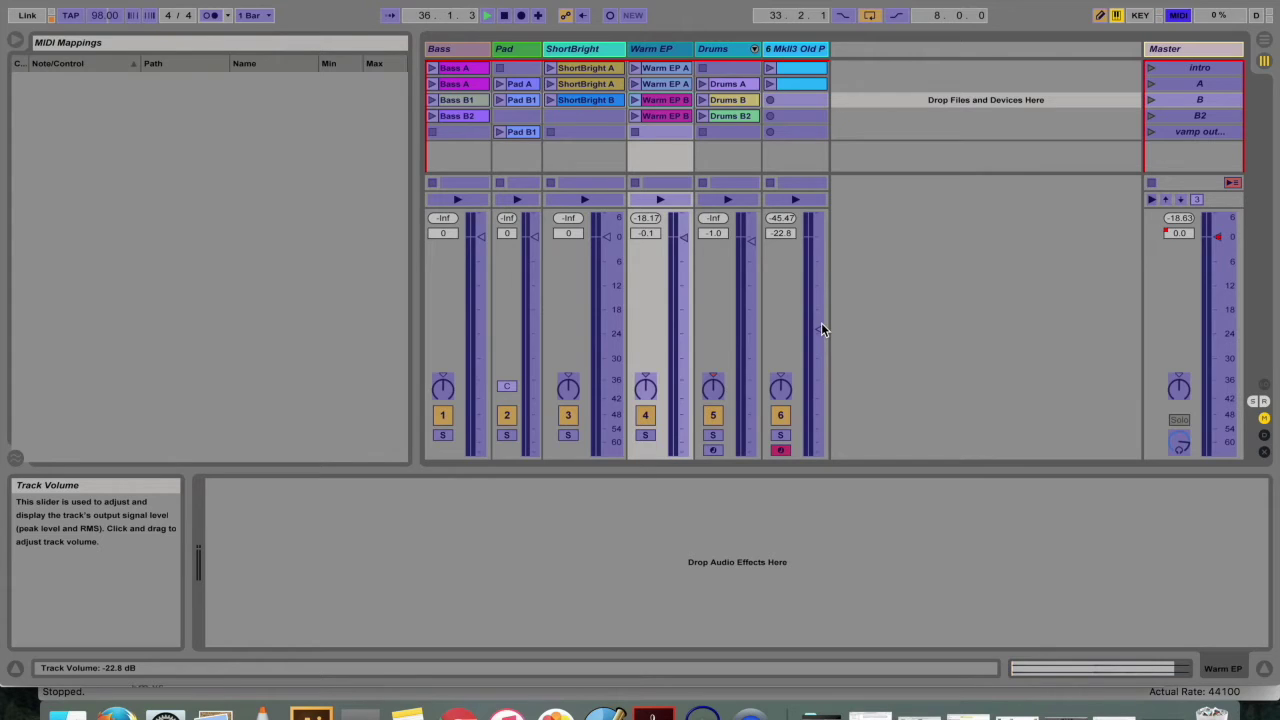
{"action": "left_click", "coordinate": [819, 331]}
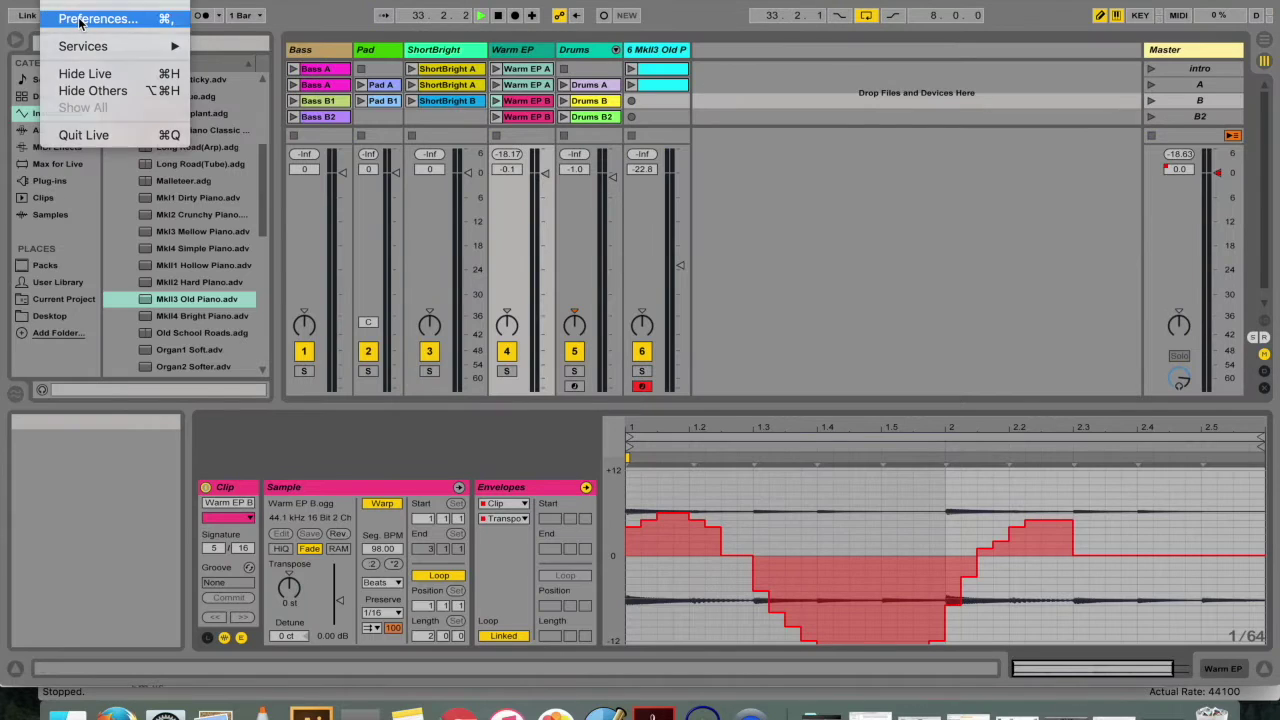
View the Link/MIDI preferences and the control surface choices for slot 1.
{"action": "left_click", "coordinate": [86, 14]}
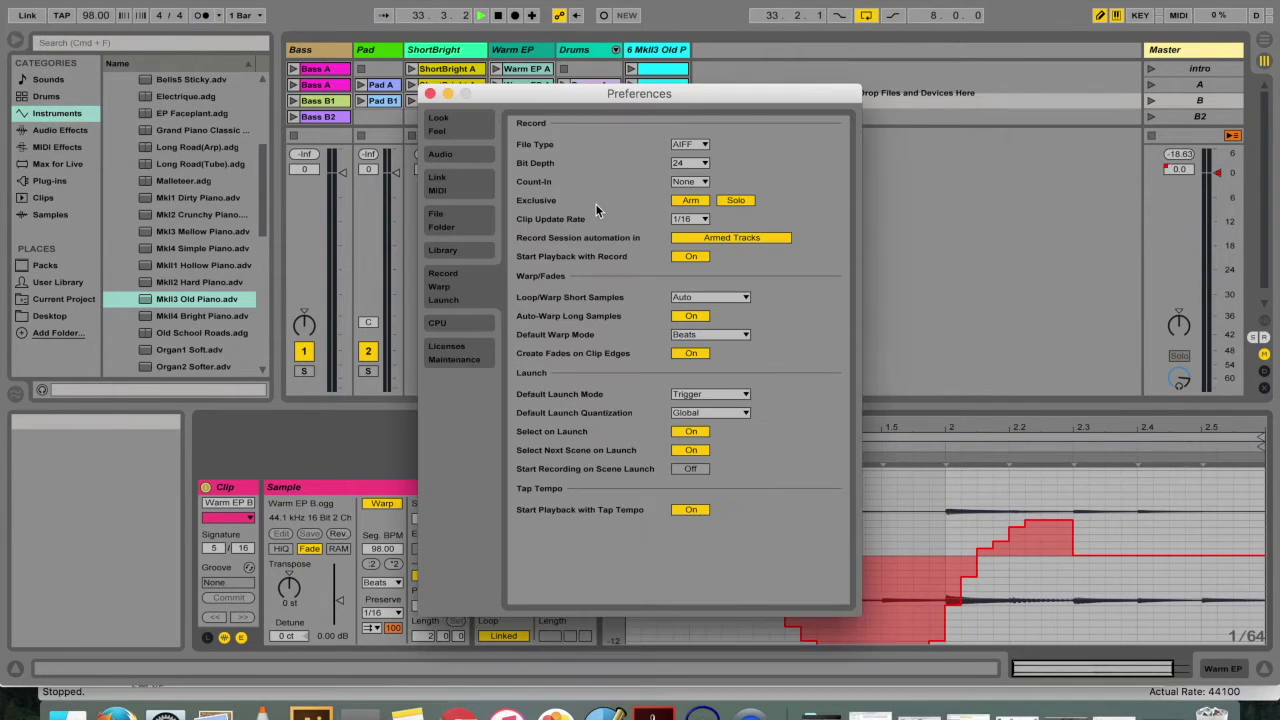
{"action": "left_click", "coordinate": [463, 190]}
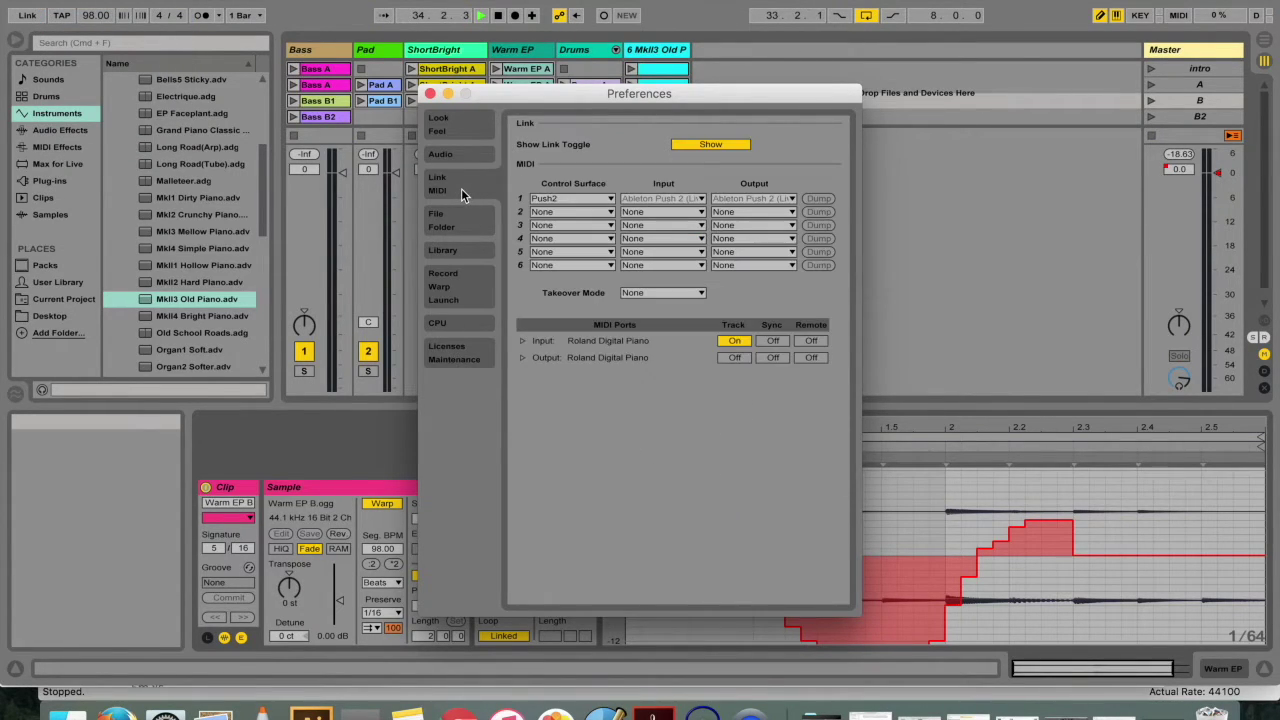
{"action": "left_click", "coordinate": [570, 198]}
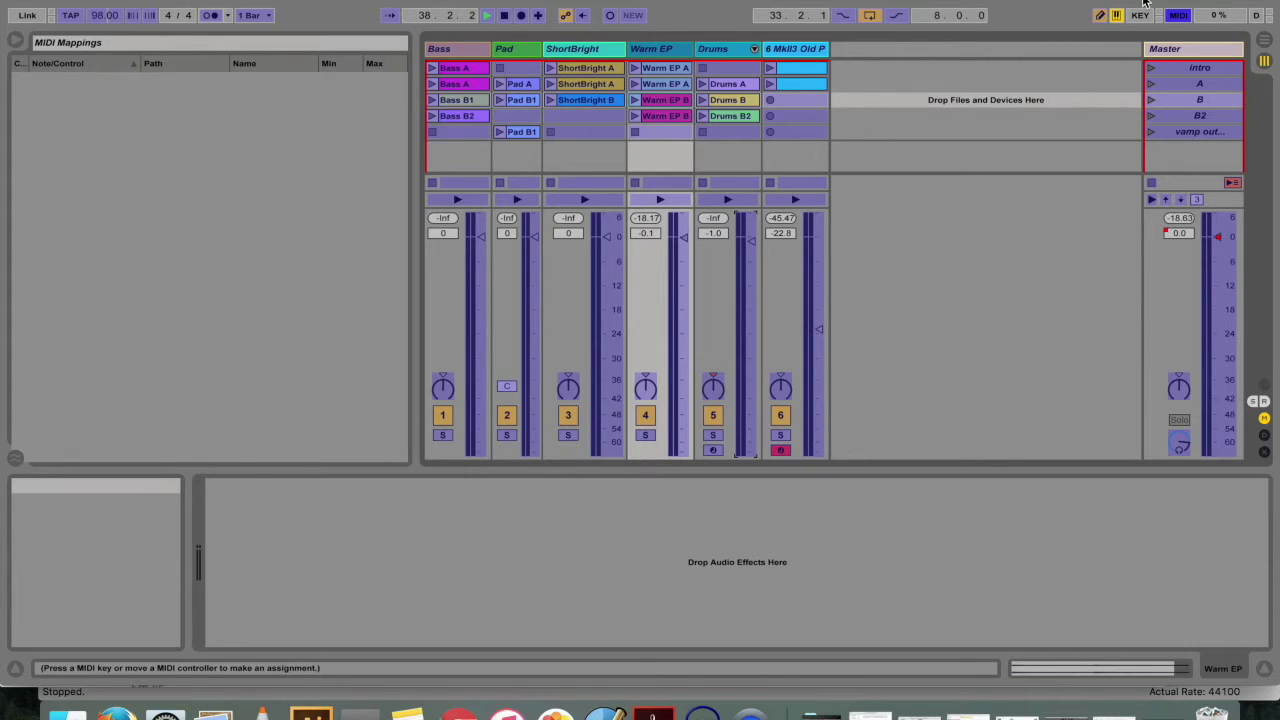
Check which notes are mapped to the Bass A and second Bass clip slots.
{"action": "left_click", "coordinate": [1177, 15]}
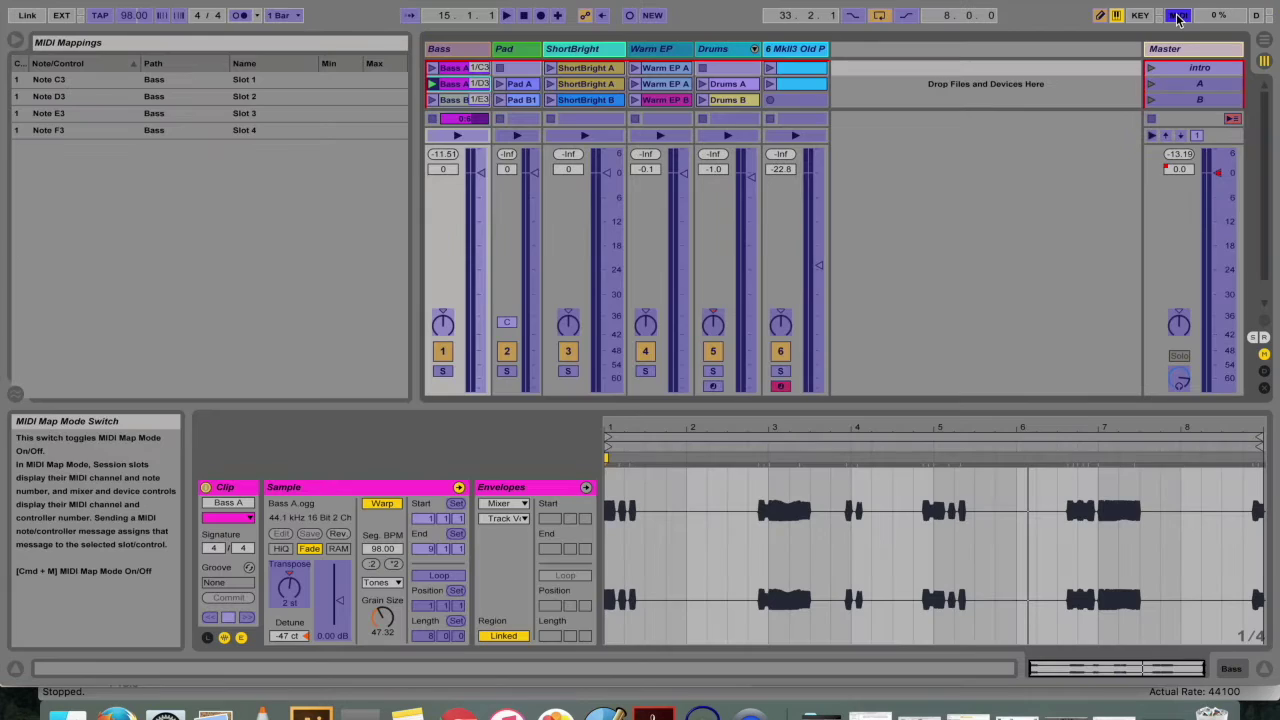
{"action": "left_click", "coordinate": [452, 68]}
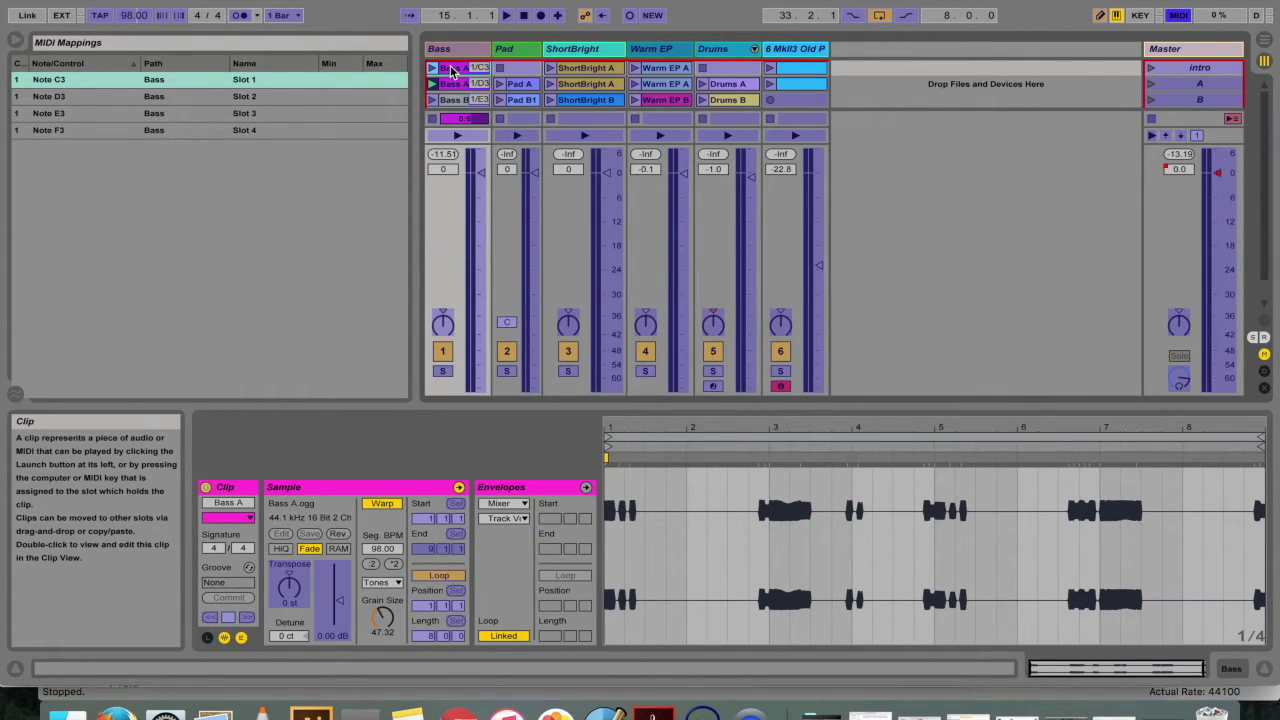
{"action": "left_click", "coordinate": [443, 85]}
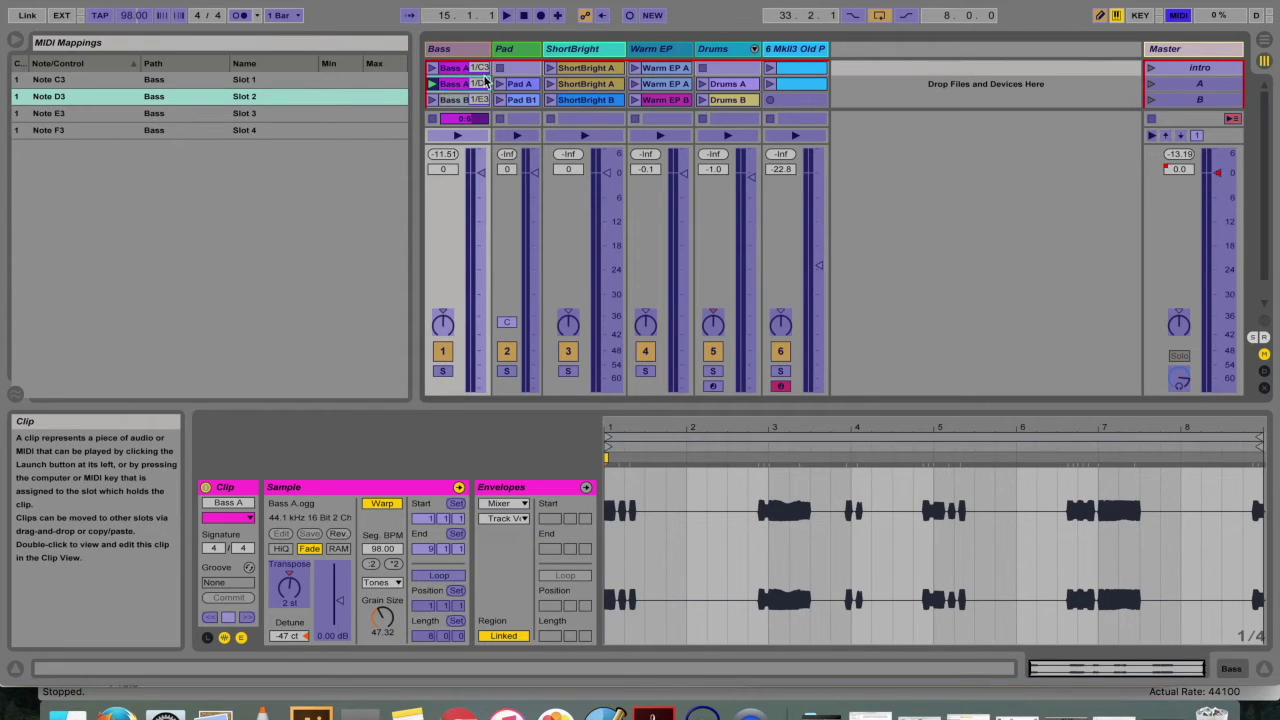
Leave MIDI map mode, launch the second Bass clip and then Bass A again, then stop playback.
{"action": "left_click", "coordinate": [1178, 15]}
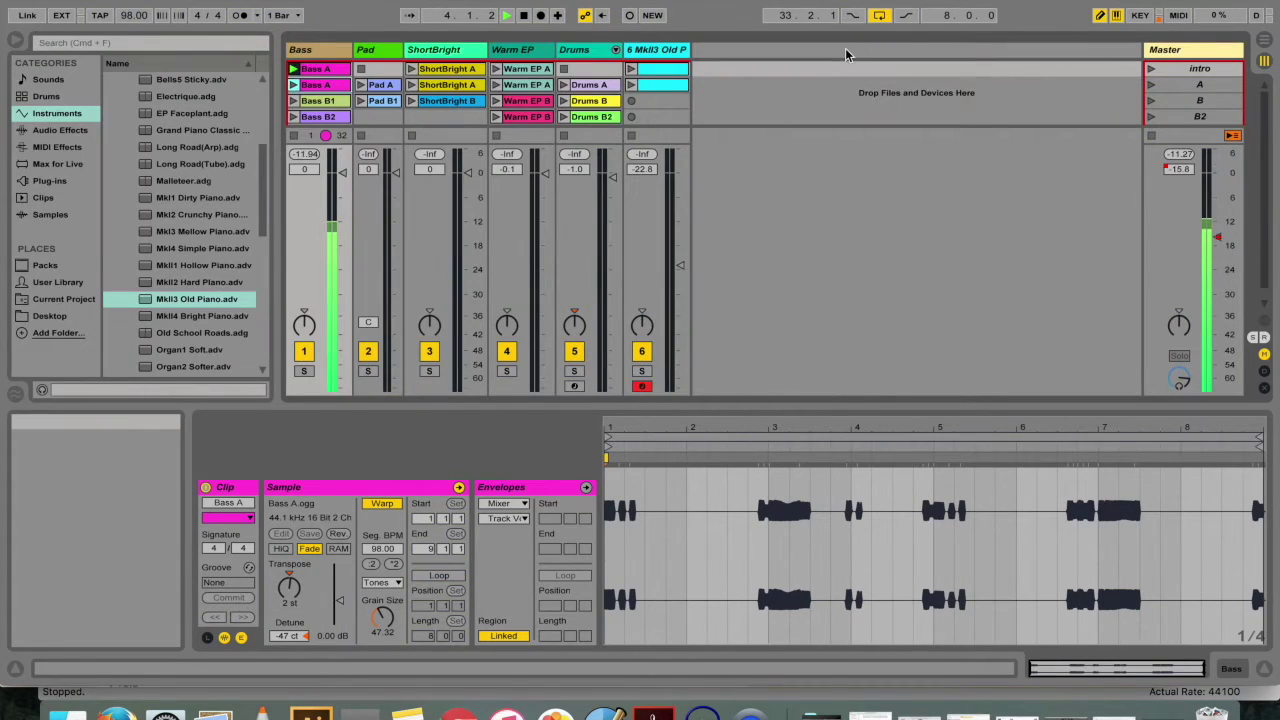
{"action": "key", "text": "Down"}
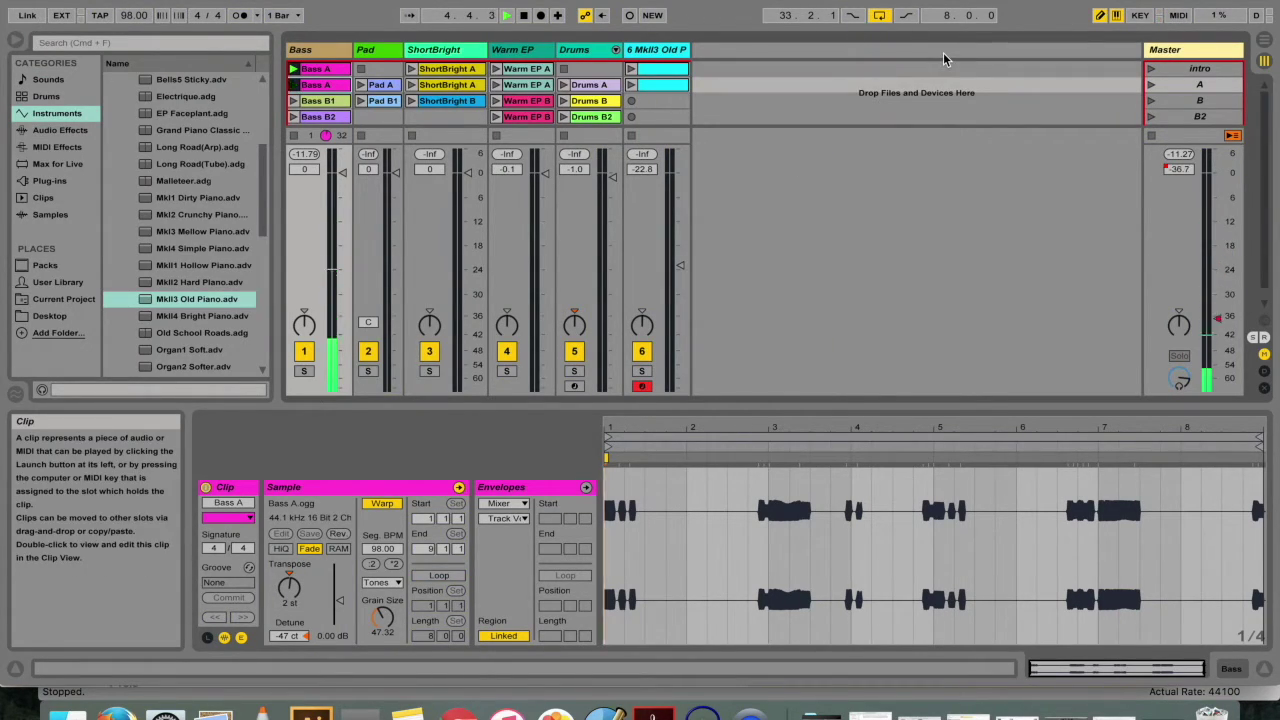
{"action": "key", "text": "Up"}
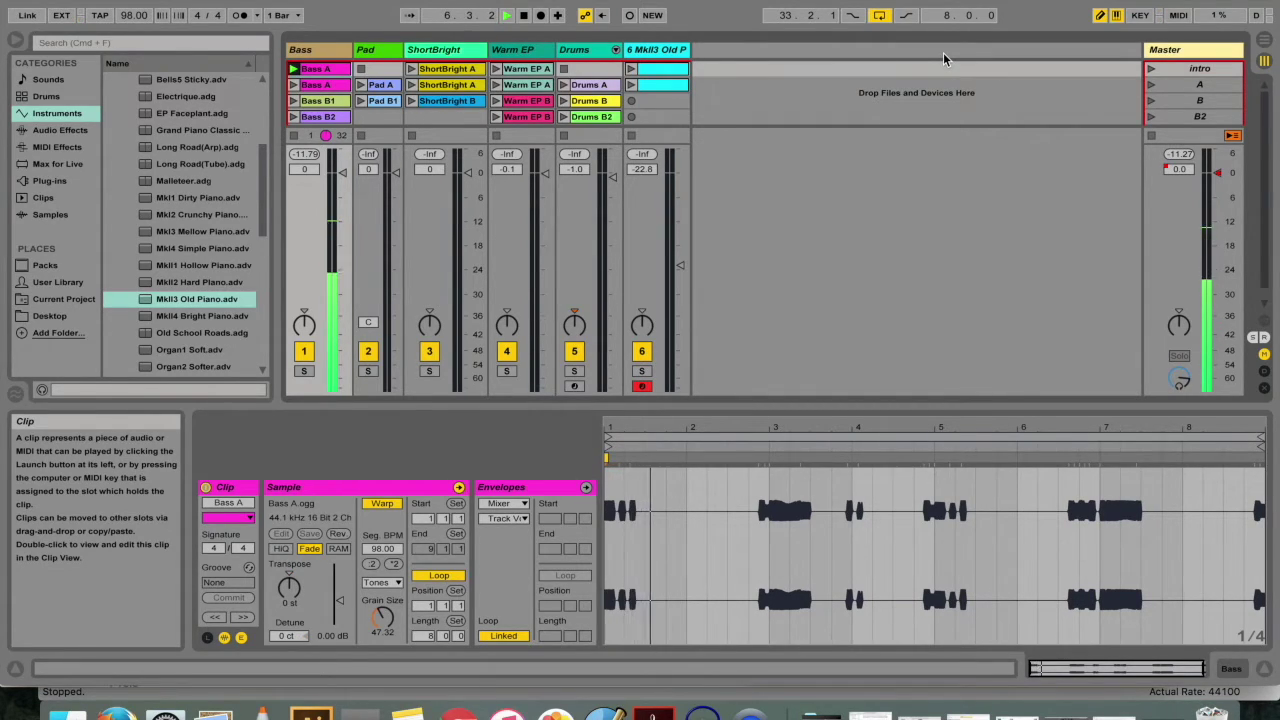
{"action": "key", "text": "space"}
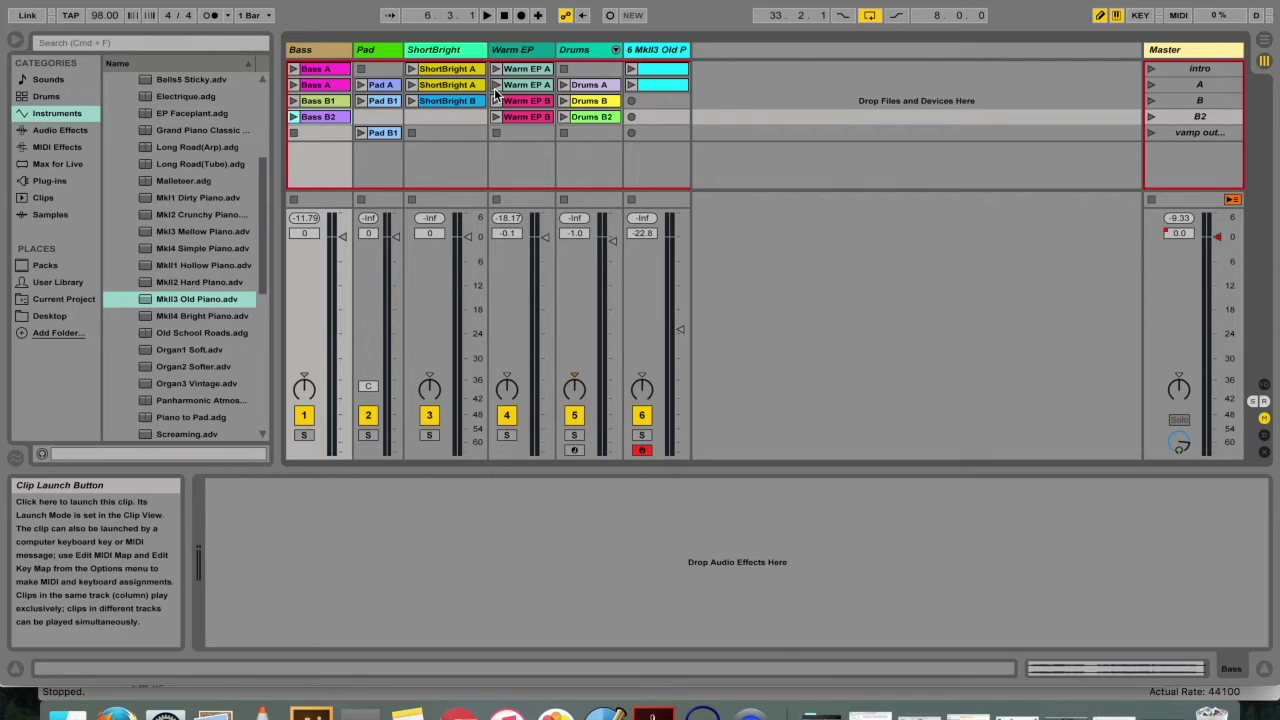
Select the intro scene and toggle key map mode, finally turning it on with Cmd+K.
{"action": "key", "text": "Up"}
{"action": "key", "text": "Up"}
{"action": "key", "text": "Up"}
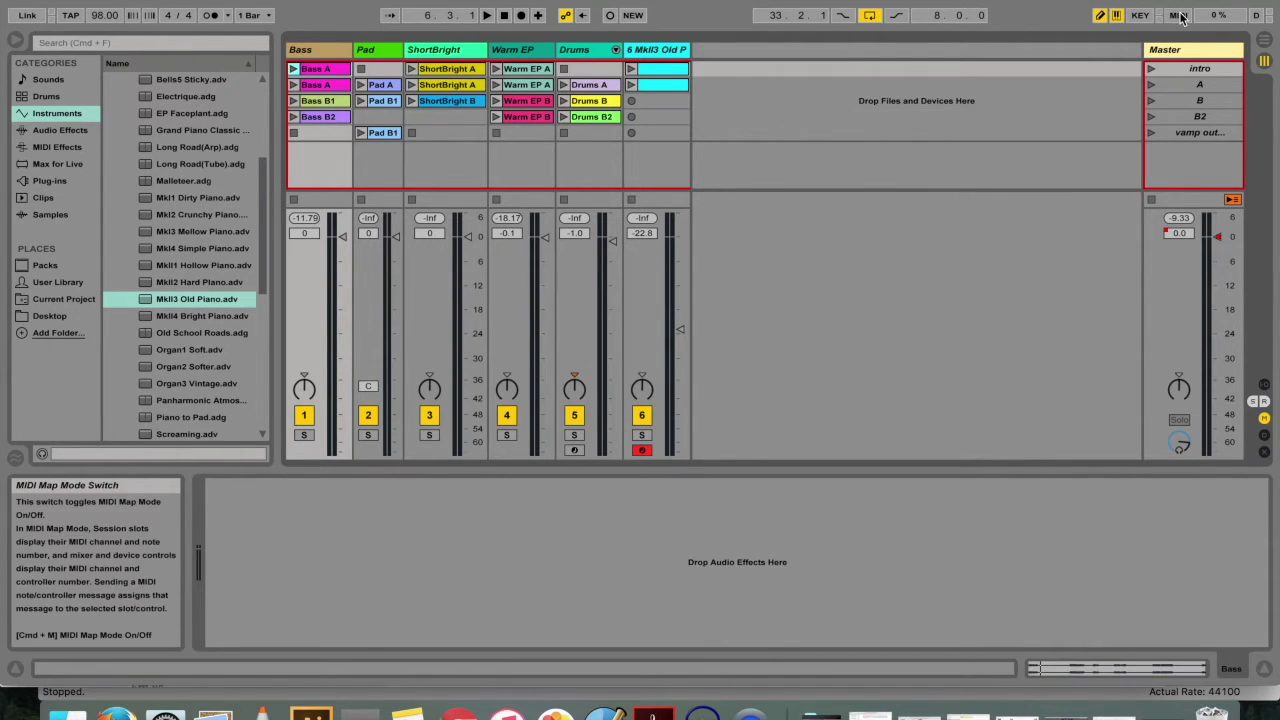
{"action": "left_click", "coordinate": [1140, 15]}
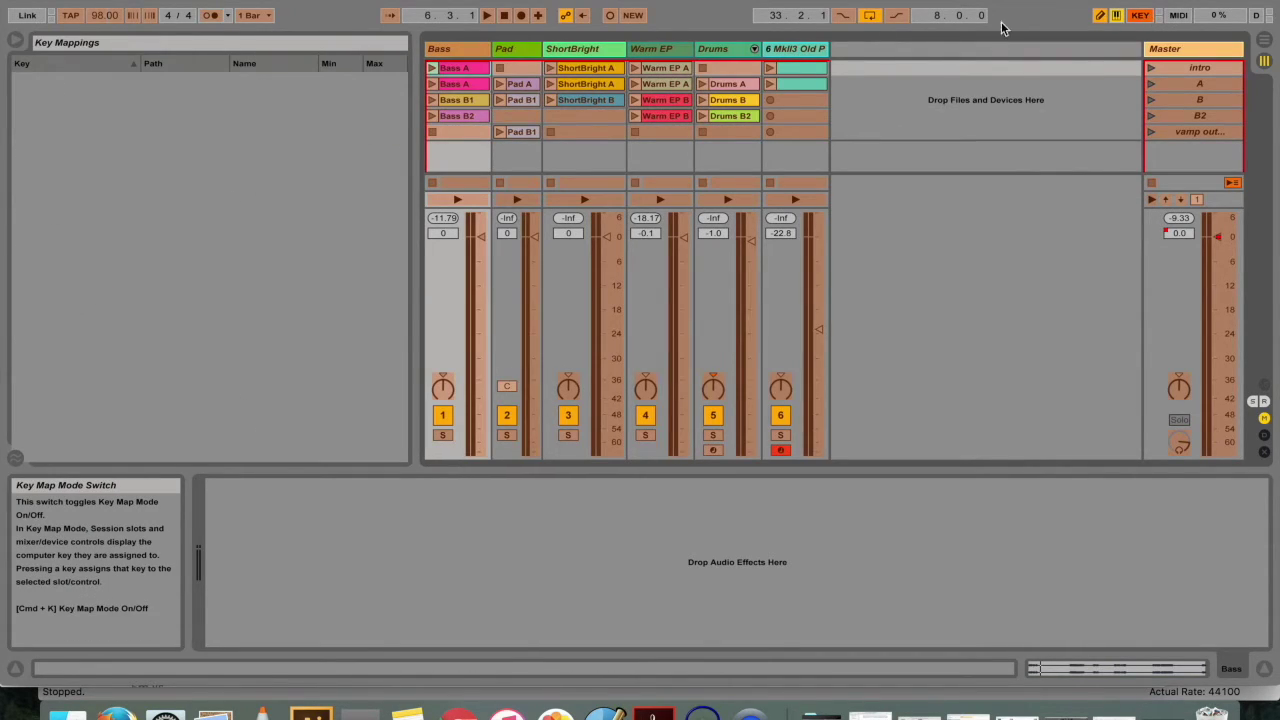
{"action": "left_click", "coordinate": [1140, 15]}
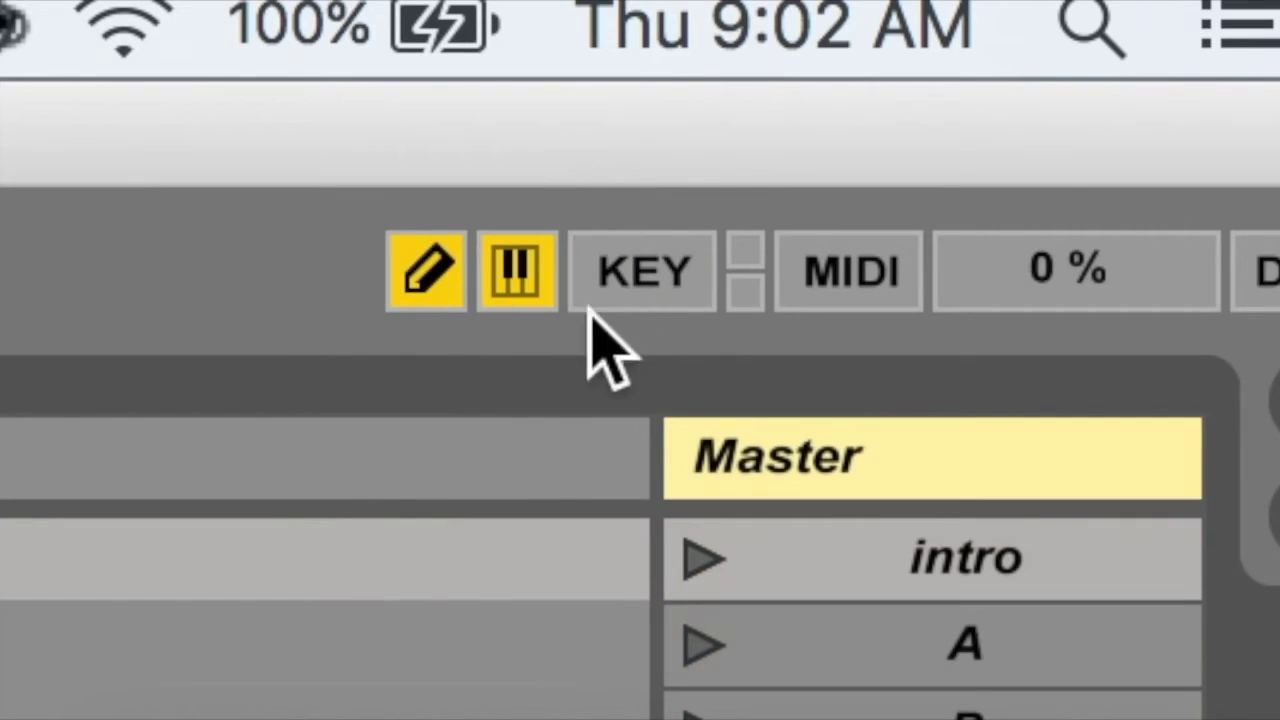
{"action": "left_click", "coordinate": [636, 272]}
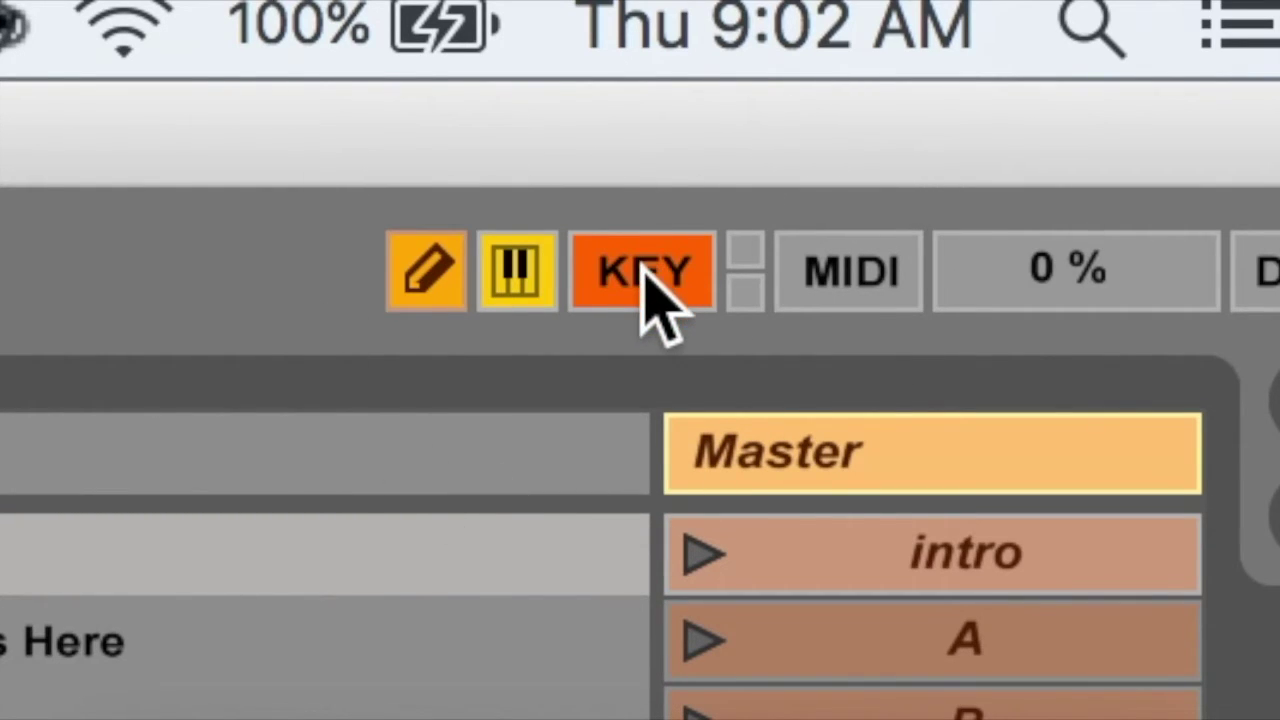
{"action": "left_click", "coordinate": [645, 280]}
{"action": "key", "text": "super+k"}
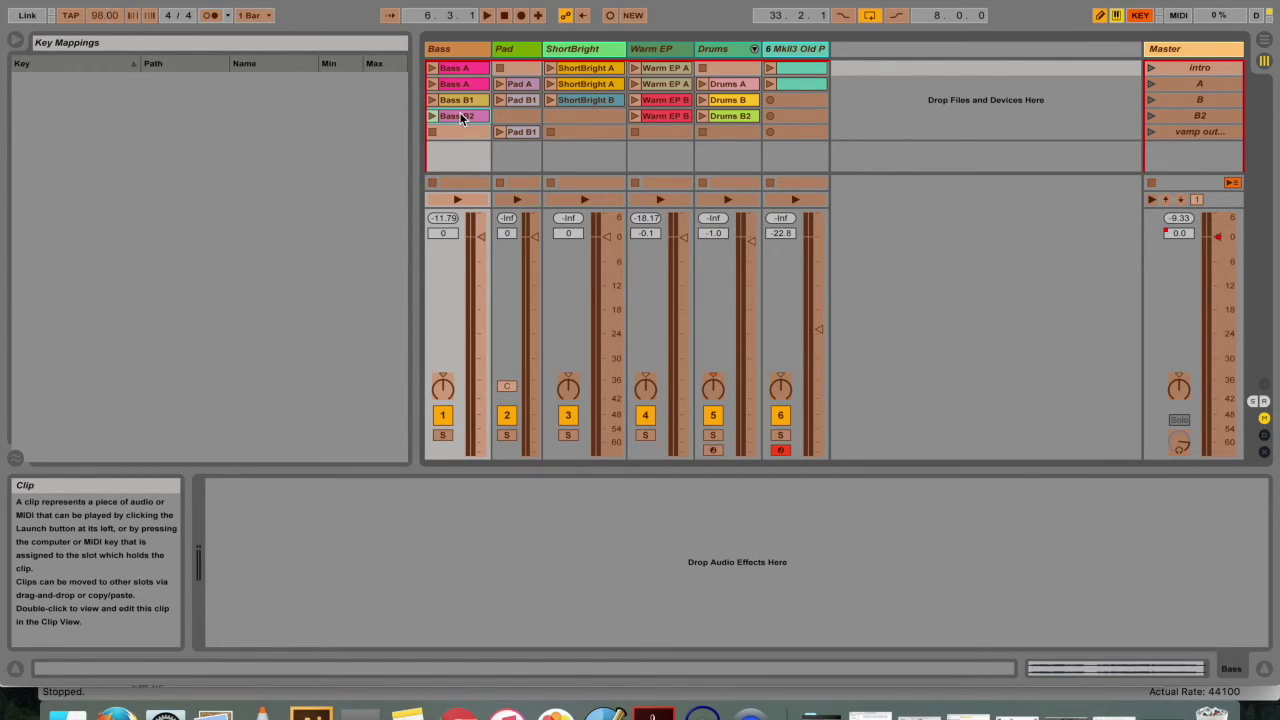
Exit key map mode, stop scene B's playback, and flip to Arrangement View and back to Session.
{"action": "key", "text": "super+k"}
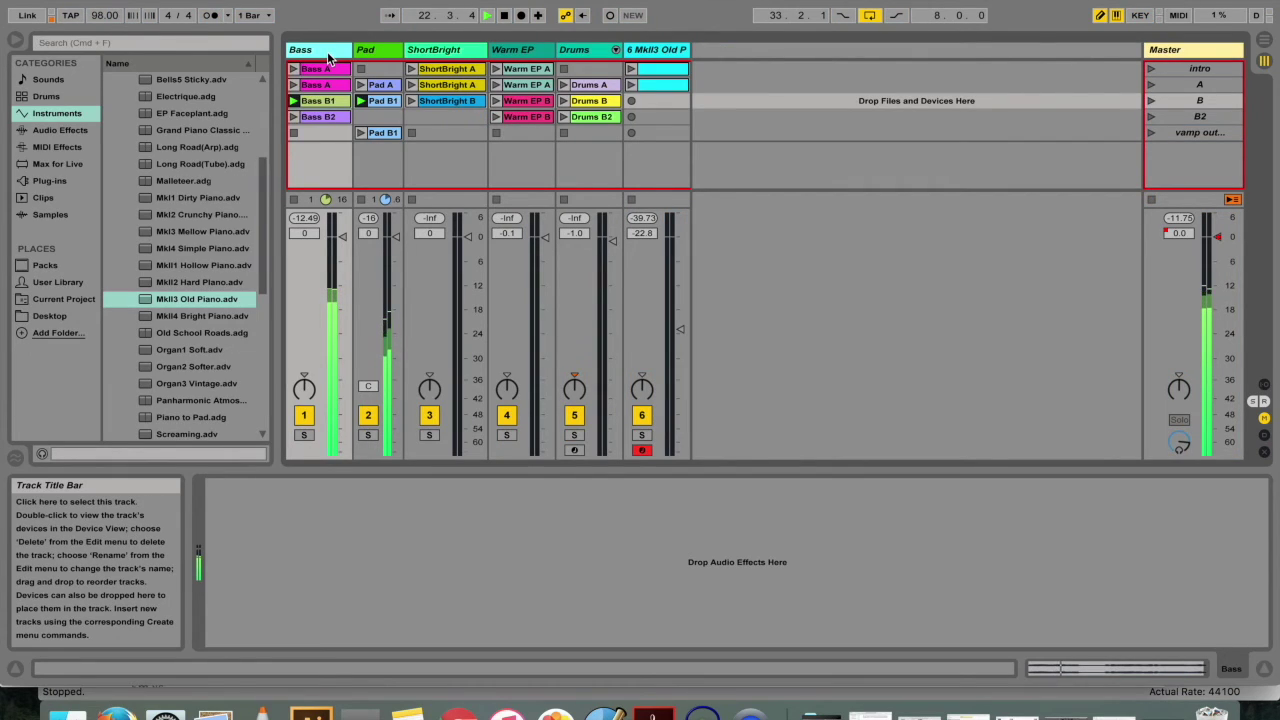
{"action": "key", "text": "space"}
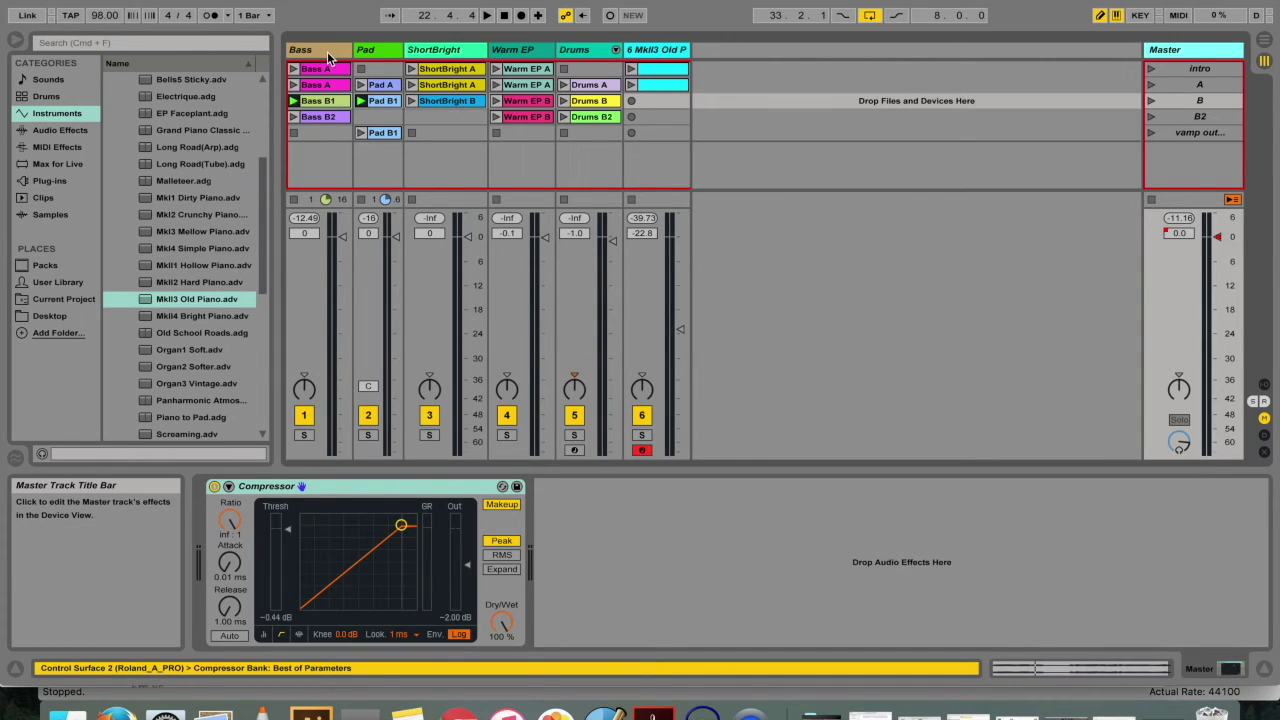
{"action": "key", "text": "Tab"}
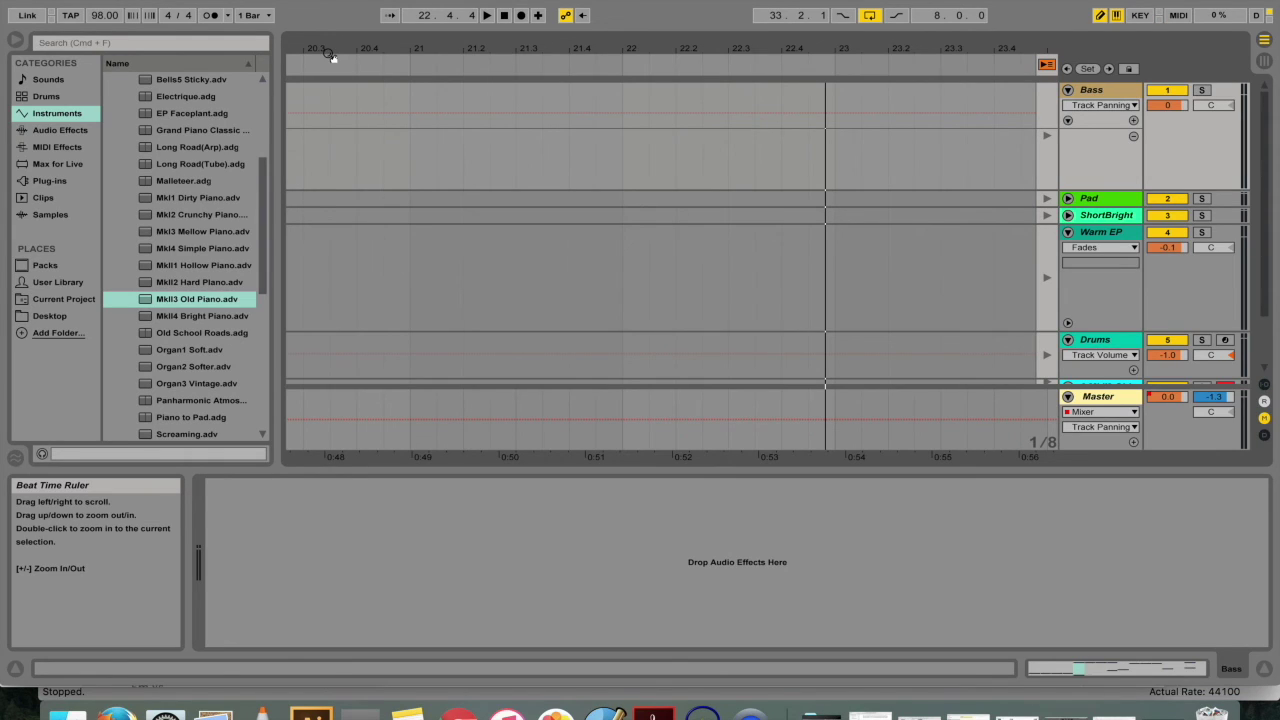
{"action": "key", "text": "Tab"}
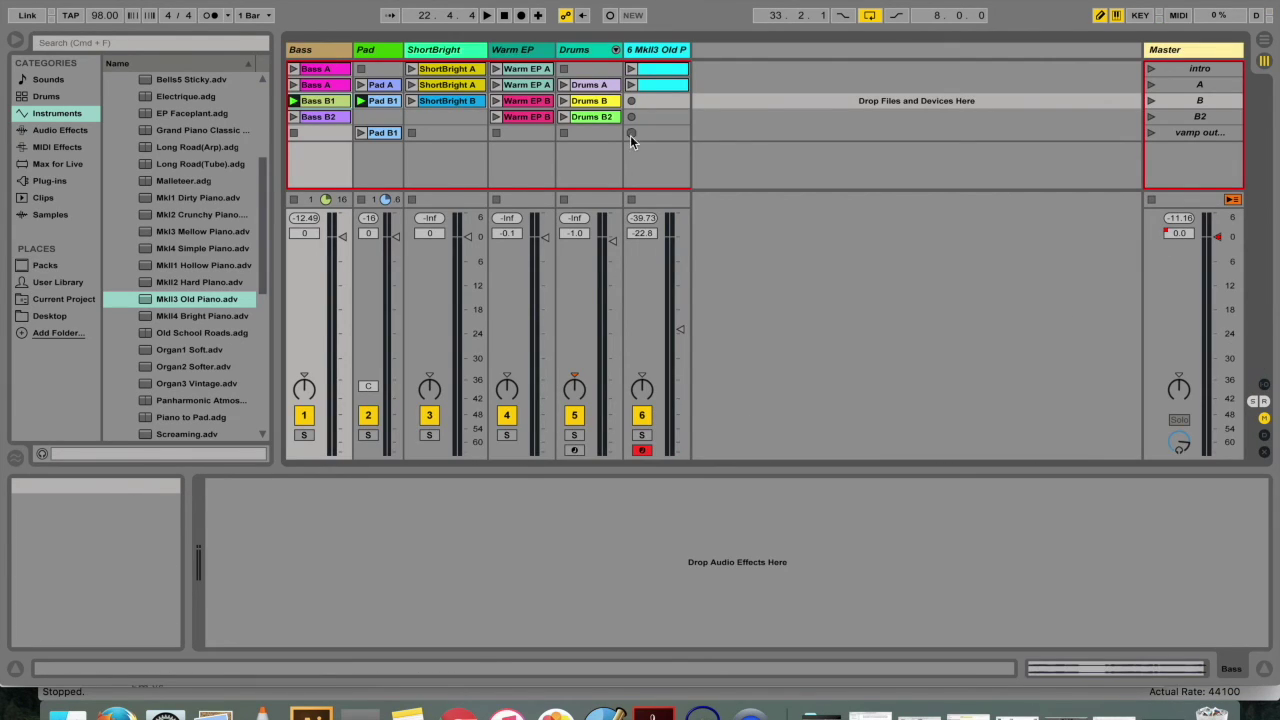